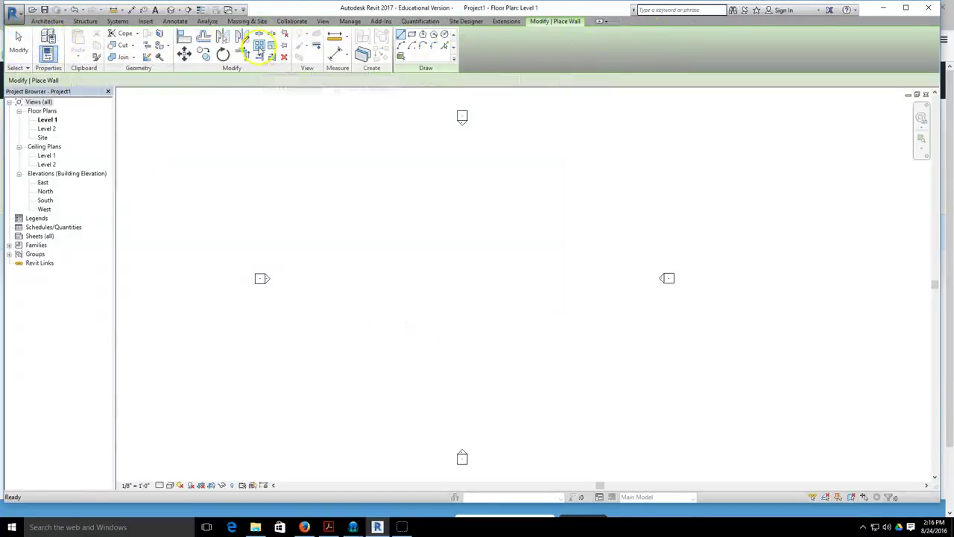
# Step: Start a new wall and duplicate its Generic - 8" type under the name "2x6 w 1/2 sheeting w siding"
pyautogui.press('Escape')
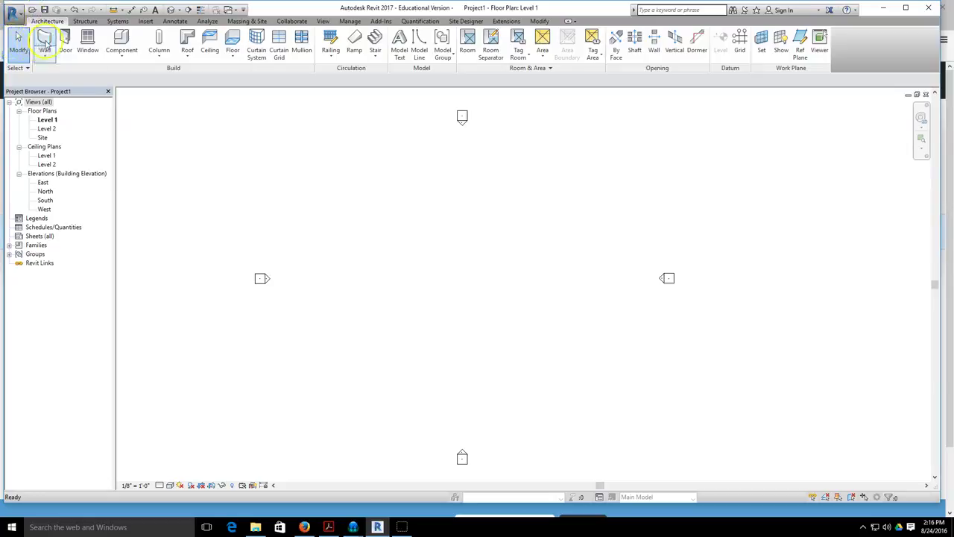
pyautogui.click(44, 41)
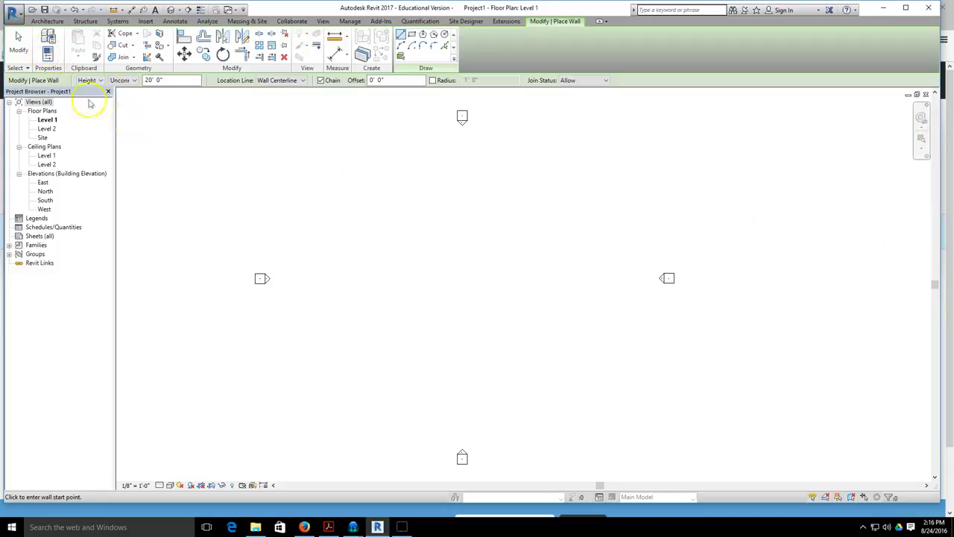
pyautogui.click(45, 54)
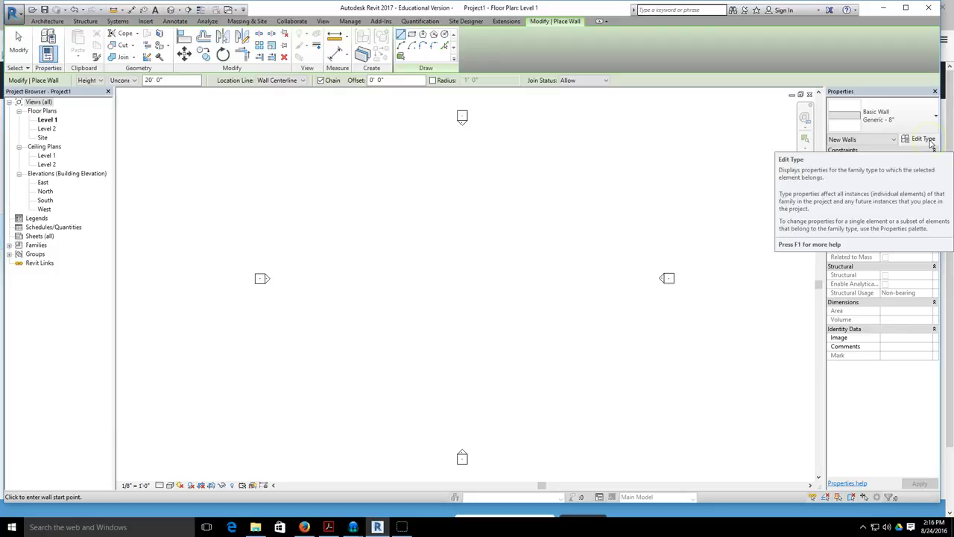
pyautogui.click(930, 143)
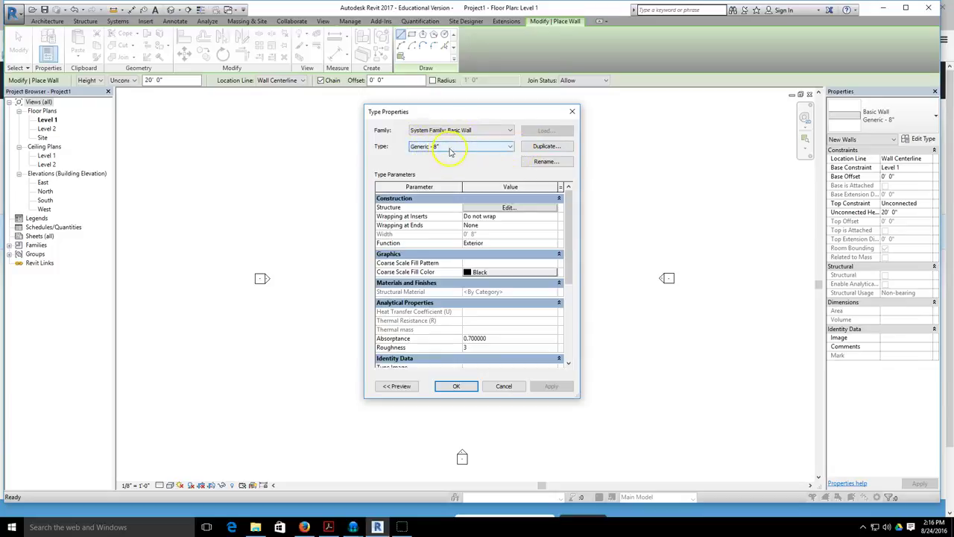
pyautogui.click(545, 146)
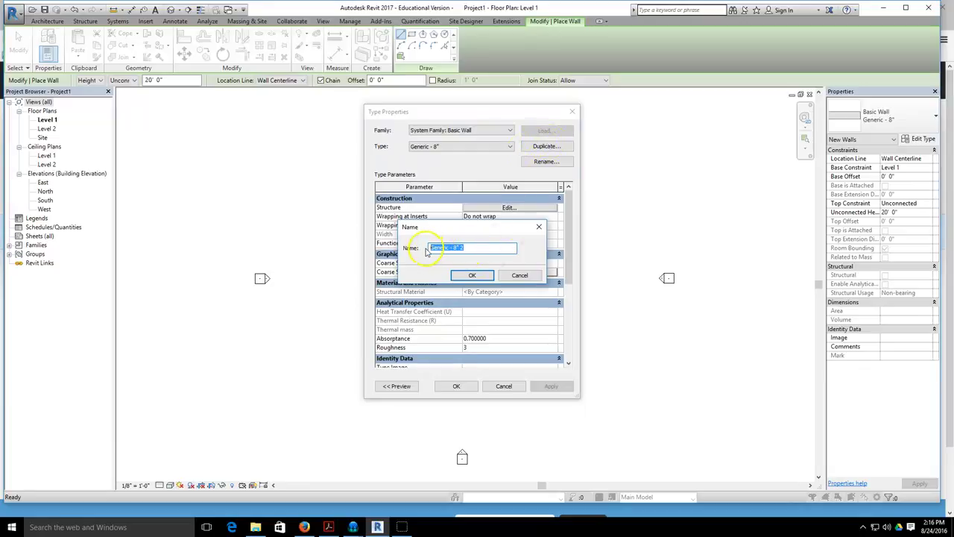
pyautogui.write('2x6 w 1/2 sheeting w siding')
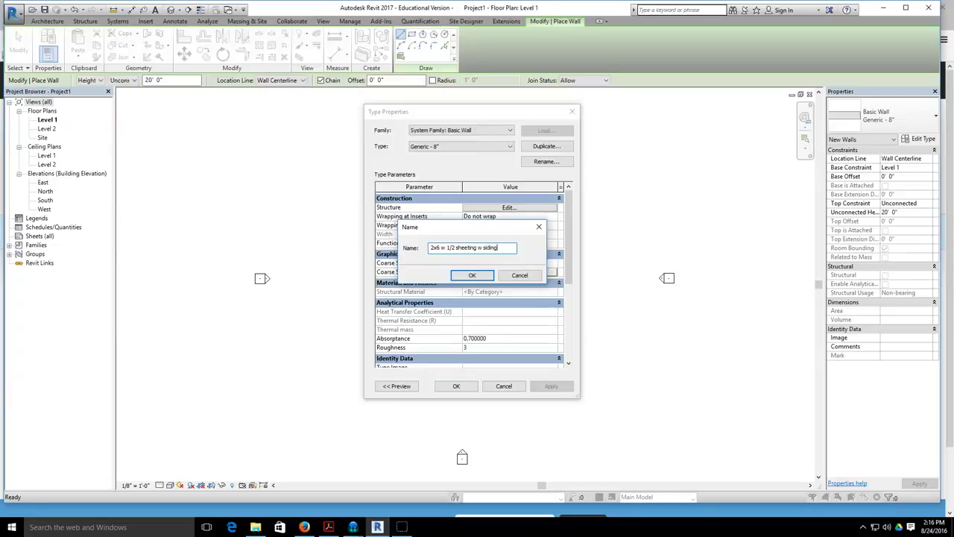
pyautogui.click(469, 276)
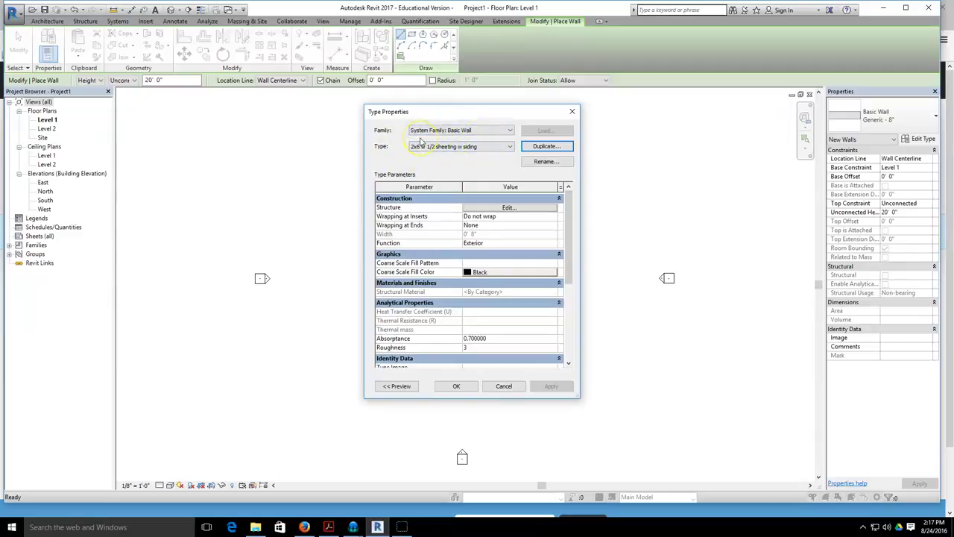
# Step: Open the new wall type's structure for editing and show the assembly preview
pyautogui.click(463, 187)
pyautogui.click(563, 204)
pyautogui.click(490, 209)
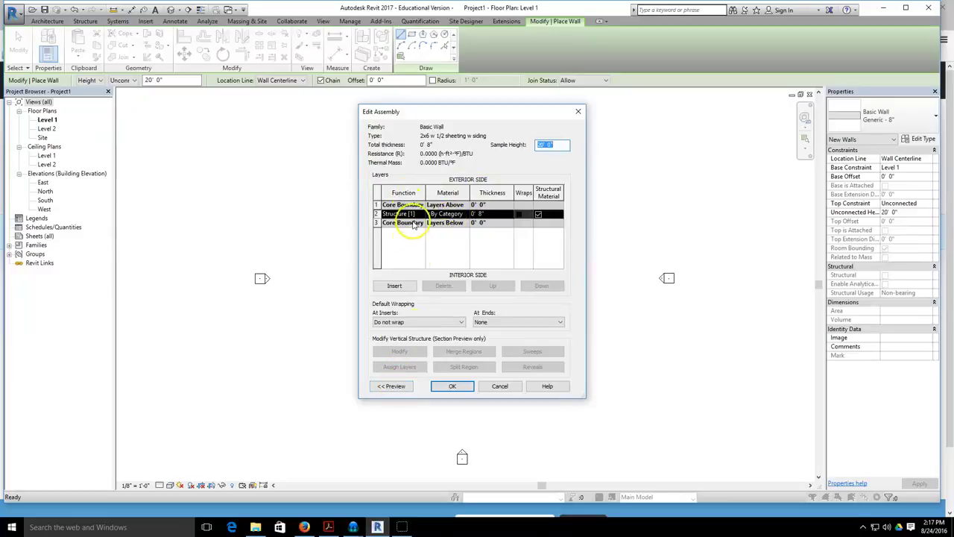
pyautogui.click(394, 386)
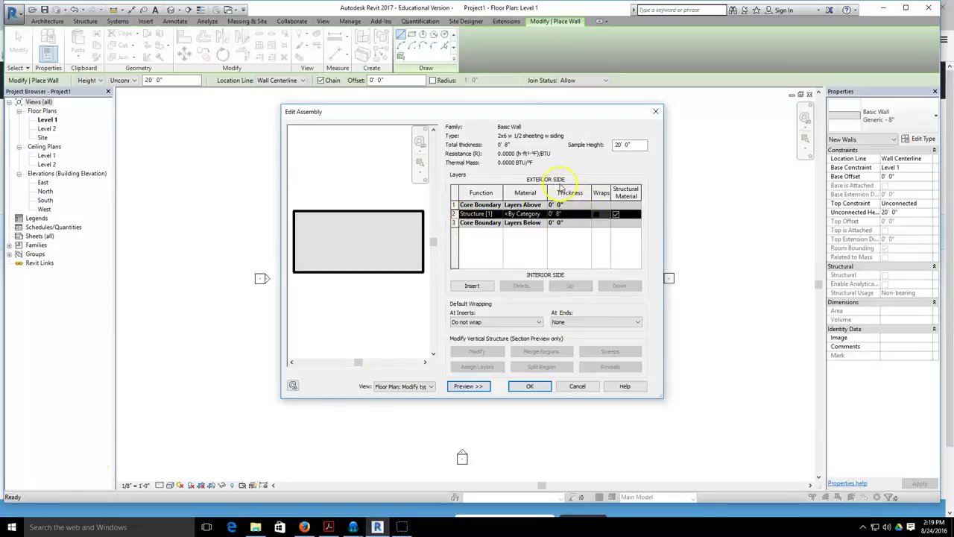
# Step: Set the structure layer's thickness to 5 1/2" and its material to Structure, Wood Joist/Rafter Layer, Batt Insulation
pyautogui.click(558, 214)
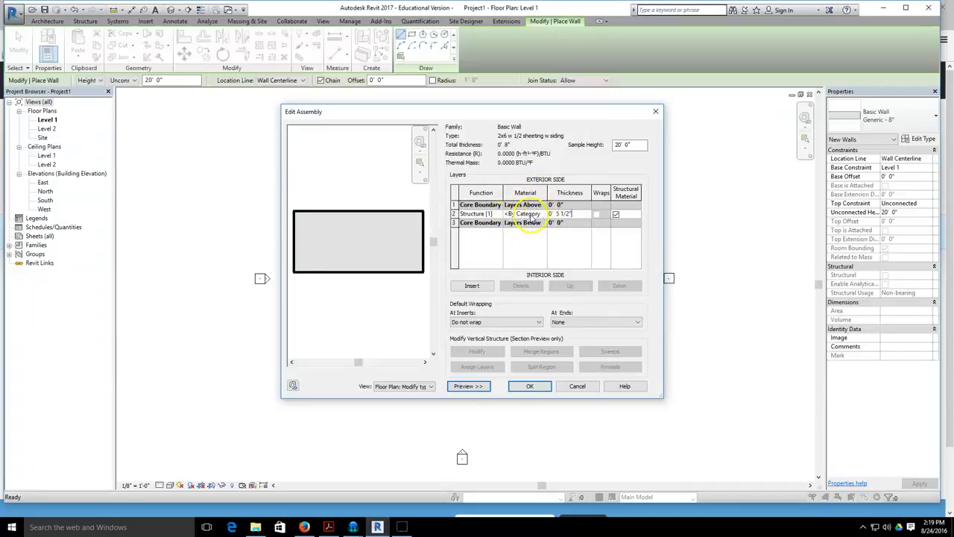
pyautogui.click(531, 216)
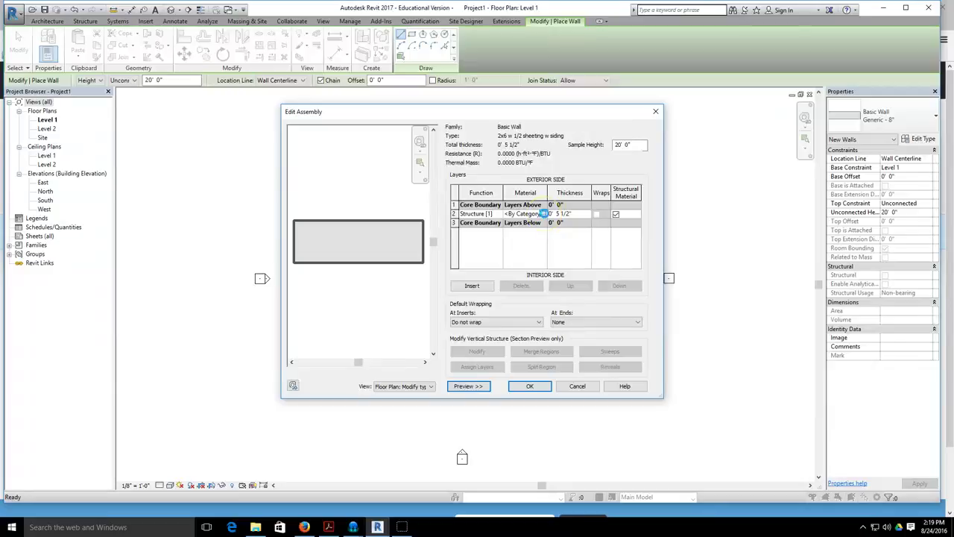
pyautogui.click(543, 214)
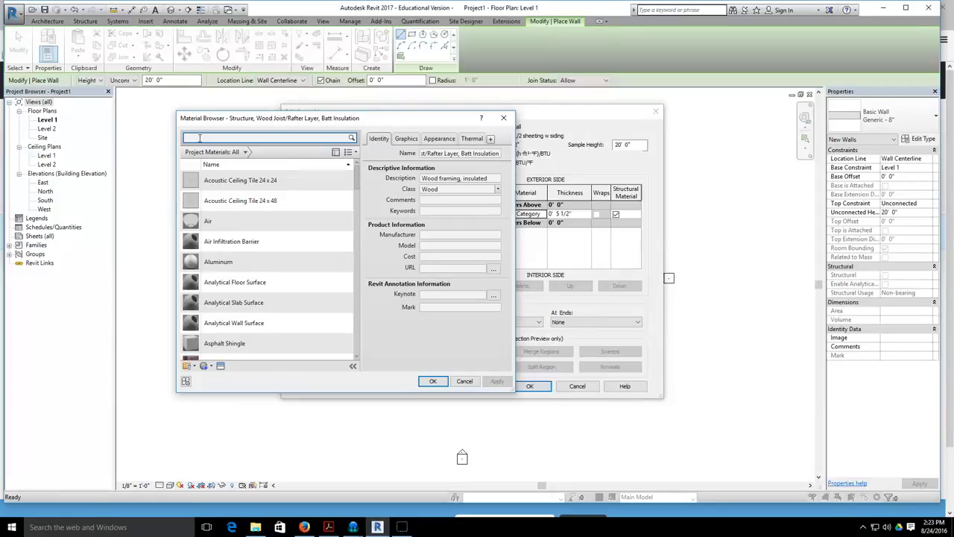
pyautogui.click(245, 234)
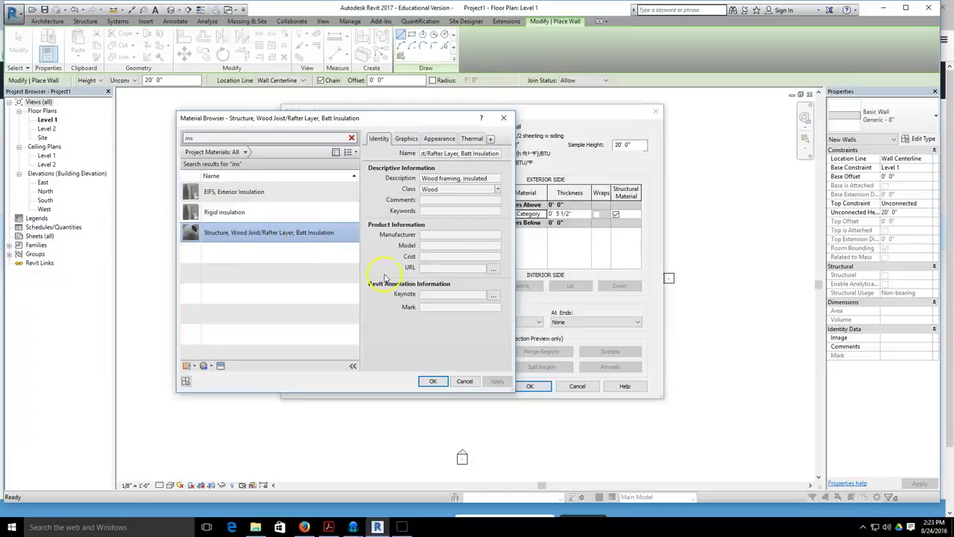
pyautogui.click(431, 381)
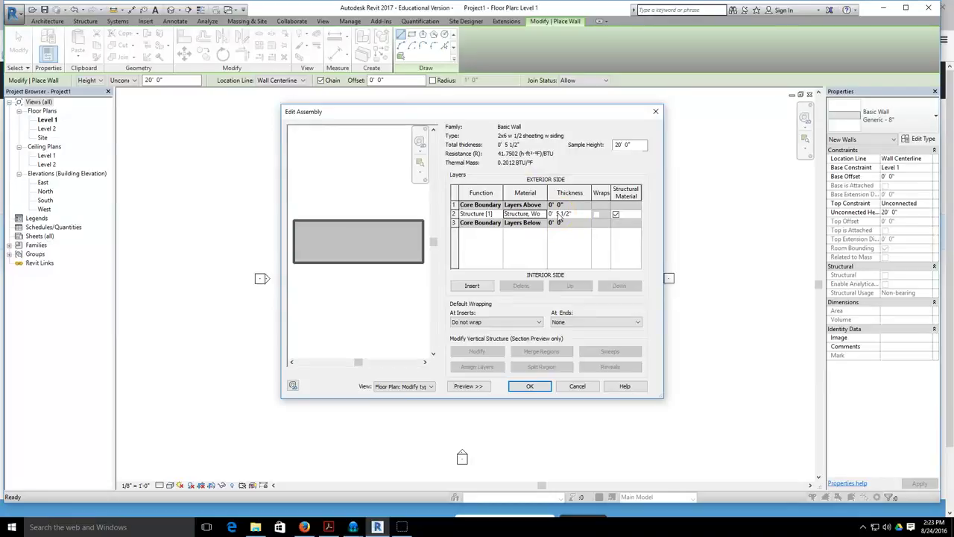
# Step: Insert a layer on the exterior side of the stud layer, inside the core, and assign it the Plywood, Sheathing material
pyautogui.click(472, 287)
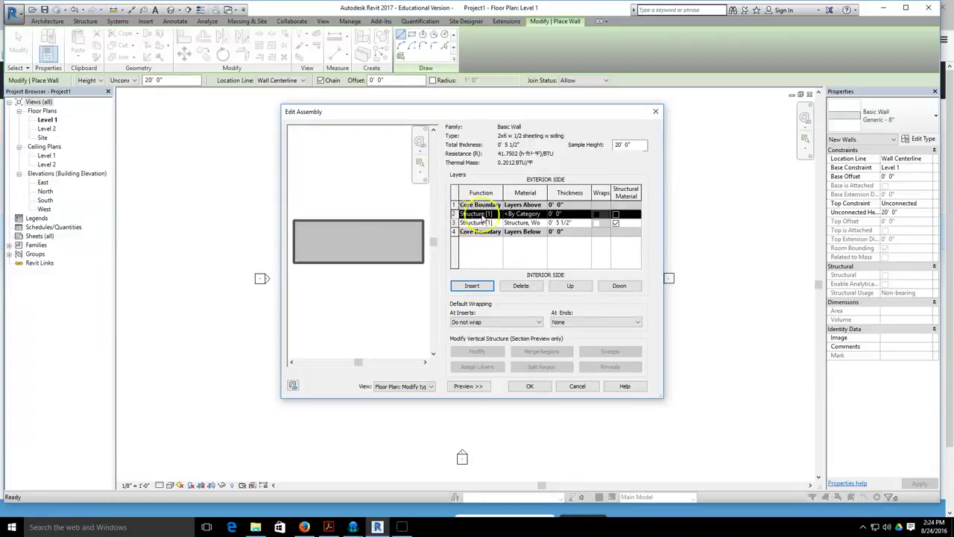
pyautogui.click(576, 217)
pyautogui.click(483, 215)
pyautogui.click(561, 214)
pyautogui.click(564, 214)
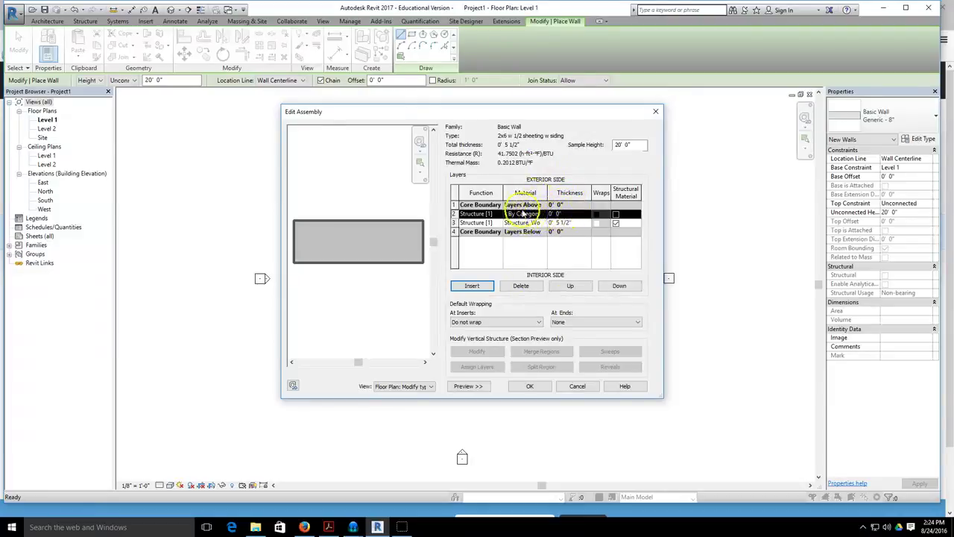
pyautogui.click(537, 214)
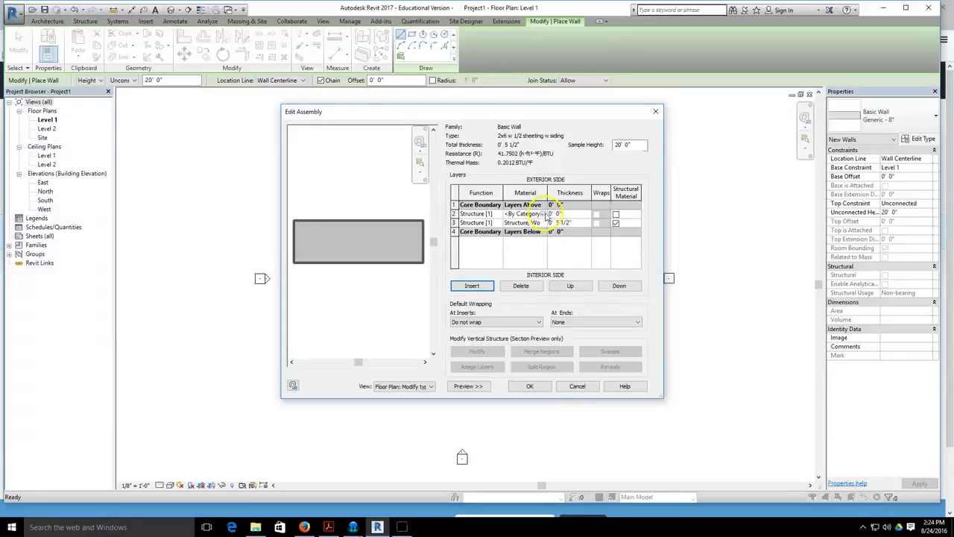
pyautogui.click(544, 214)
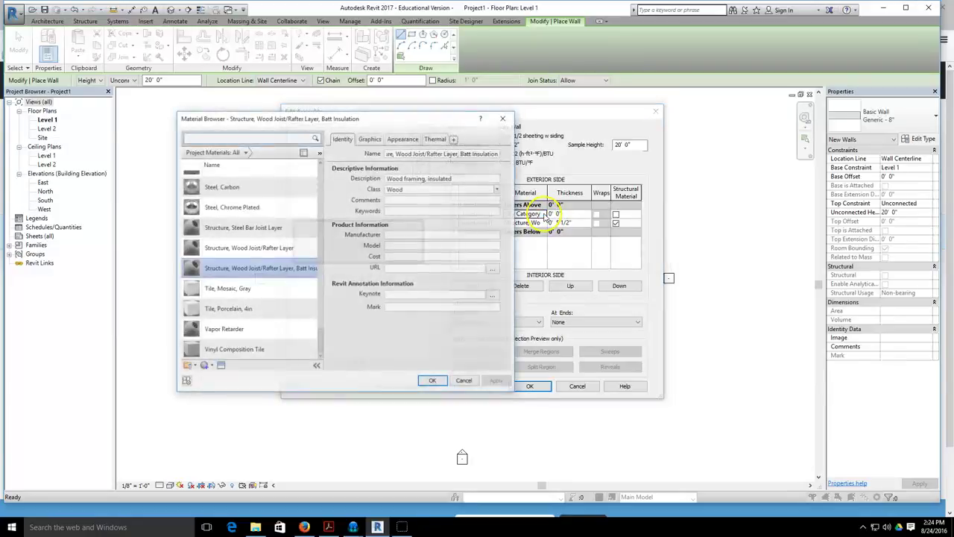
pyautogui.click(204, 137)
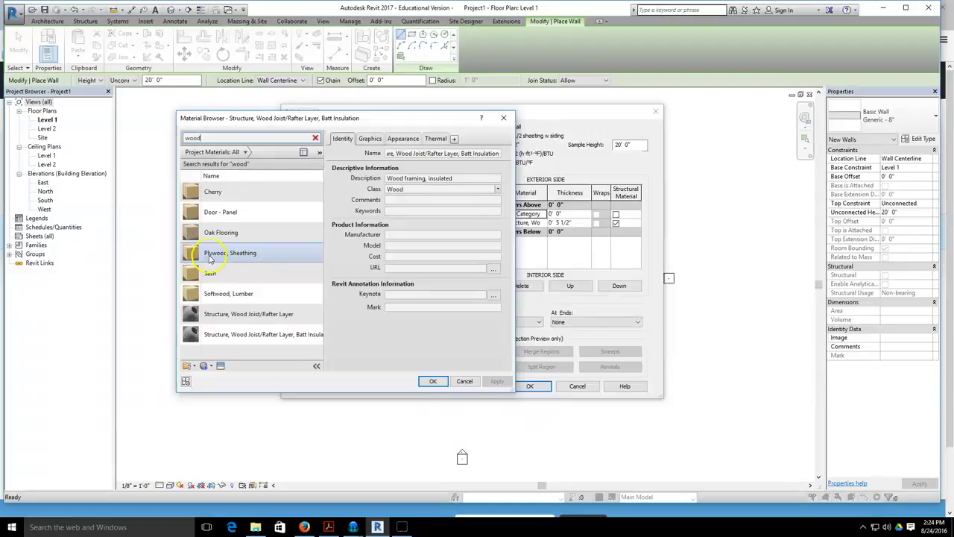
pyautogui.click(217, 257)
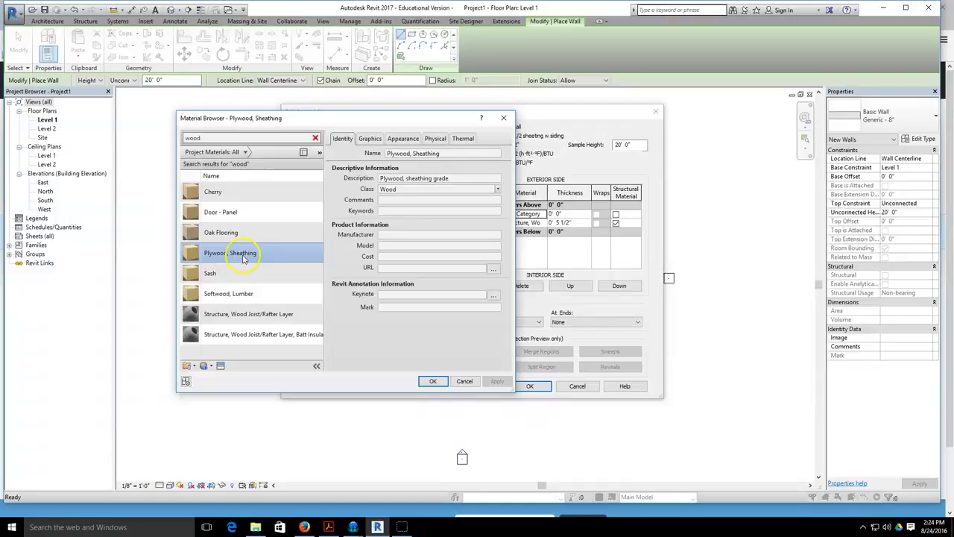
pyautogui.click(432, 381)
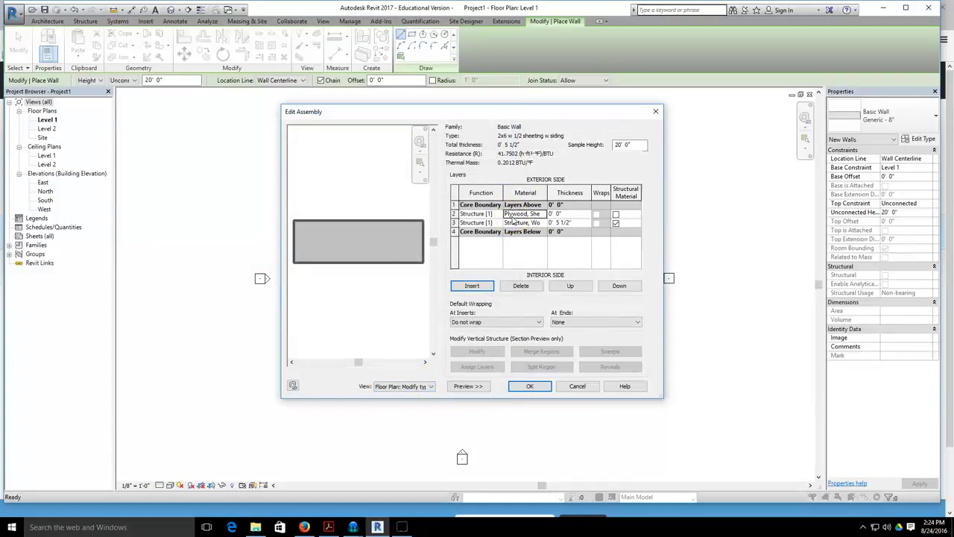
# Step: Set the plywood sheathing layer's thickness to 1/2"
pyautogui.click(521, 219)
pyautogui.click(558, 214)
pyautogui.click(575, 224)
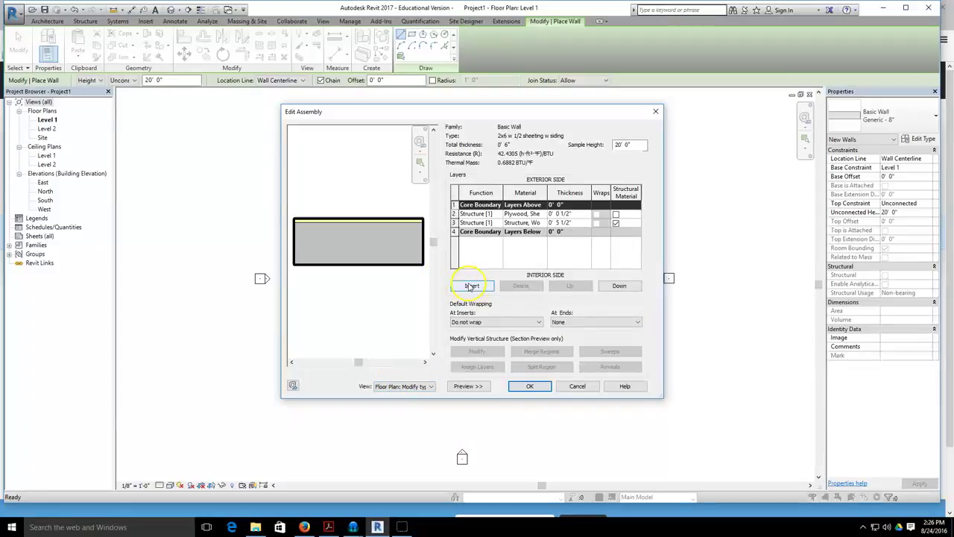
# Step: Insert a layer outside the exterior core boundary and search for "clap" when choosing its material
pyautogui.click(471, 287)
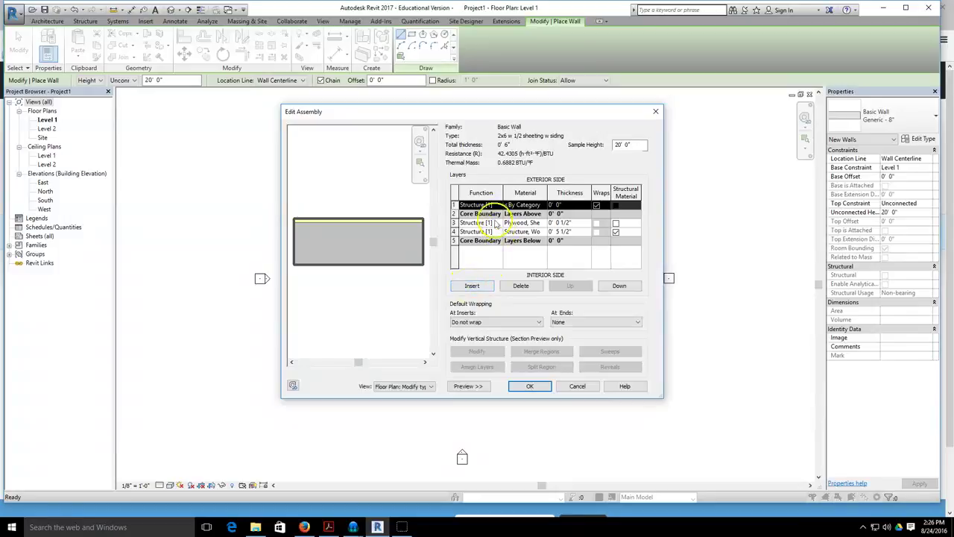
pyautogui.click(511, 206)
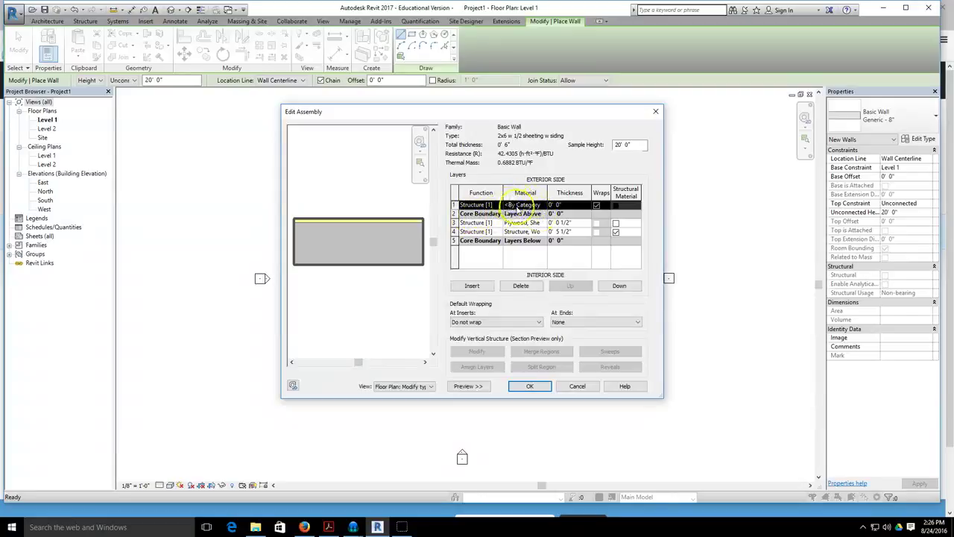
pyautogui.click(527, 204)
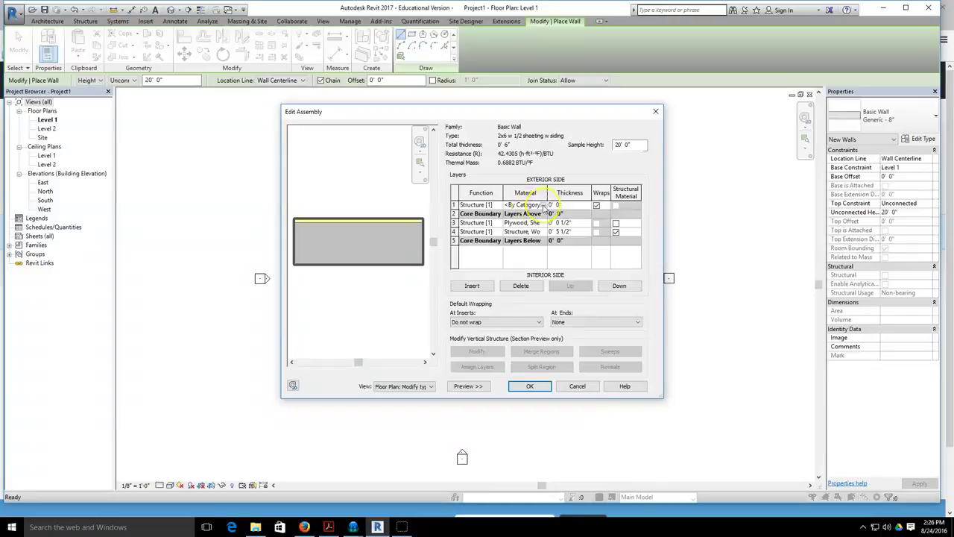
pyautogui.click(544, 205)
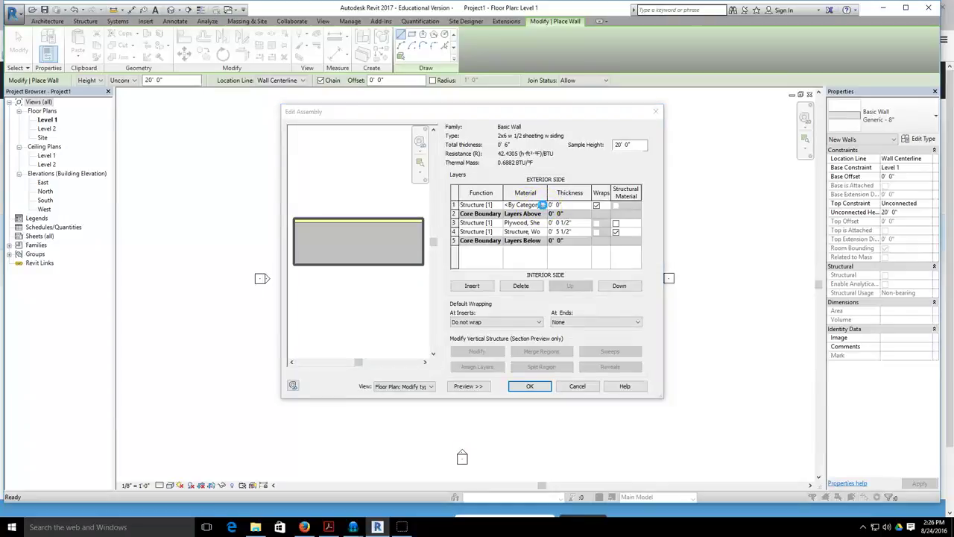
pyautogui.click(190, 138)
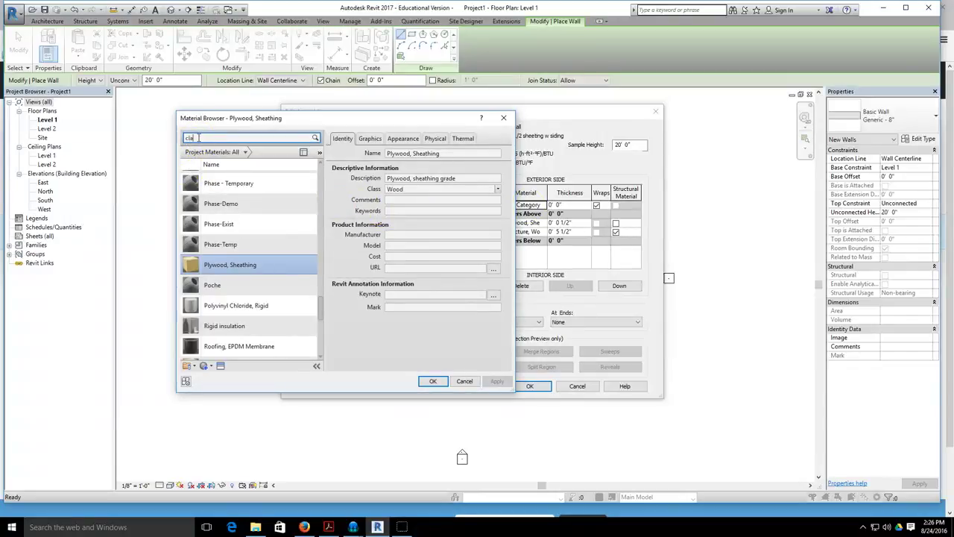
pyautogui.write('clap')
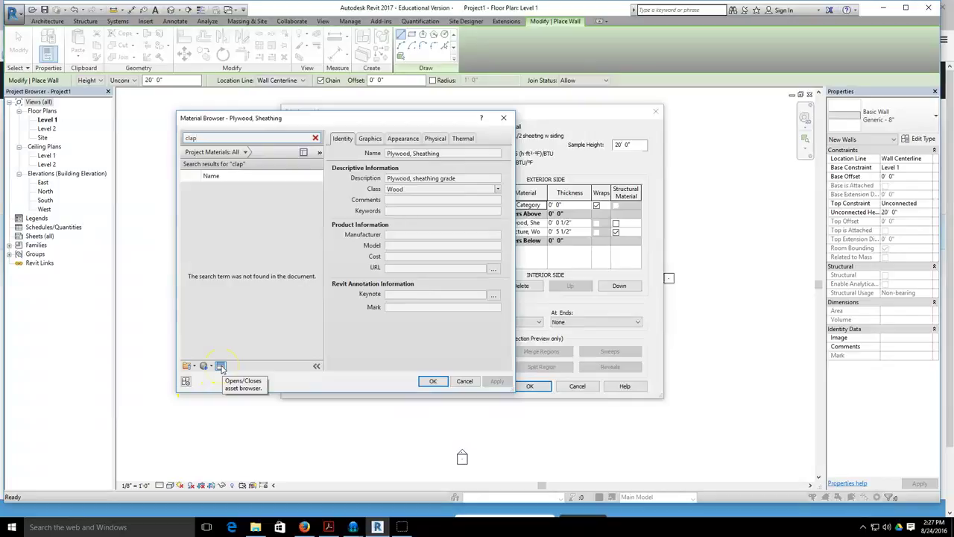
# Step: Show the material library results and enlarge the Material Browser and its library list
pyautogui.click(304, 152)
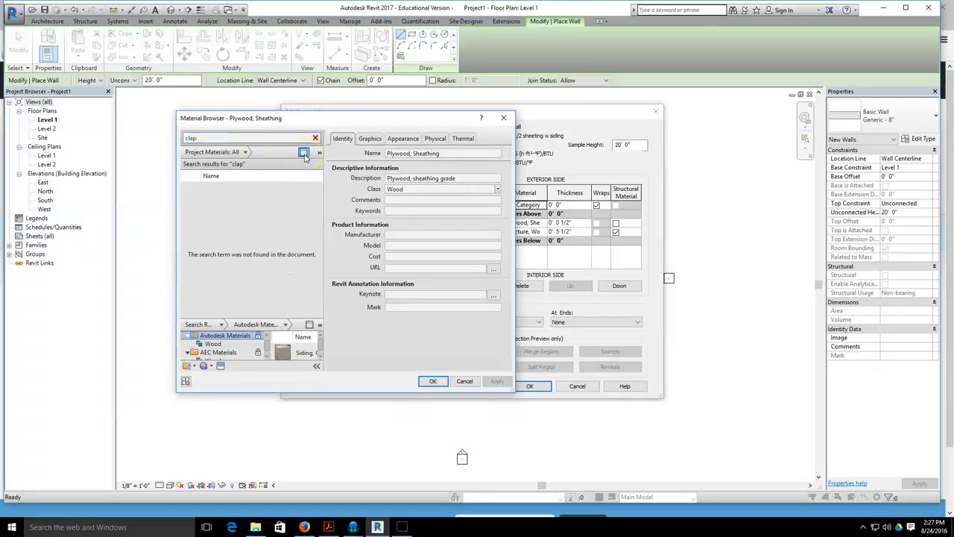
pyautogui.click(303, 153)
pyautogui.moveTo(511, 389); pyautogui.dragTo(613, 445)
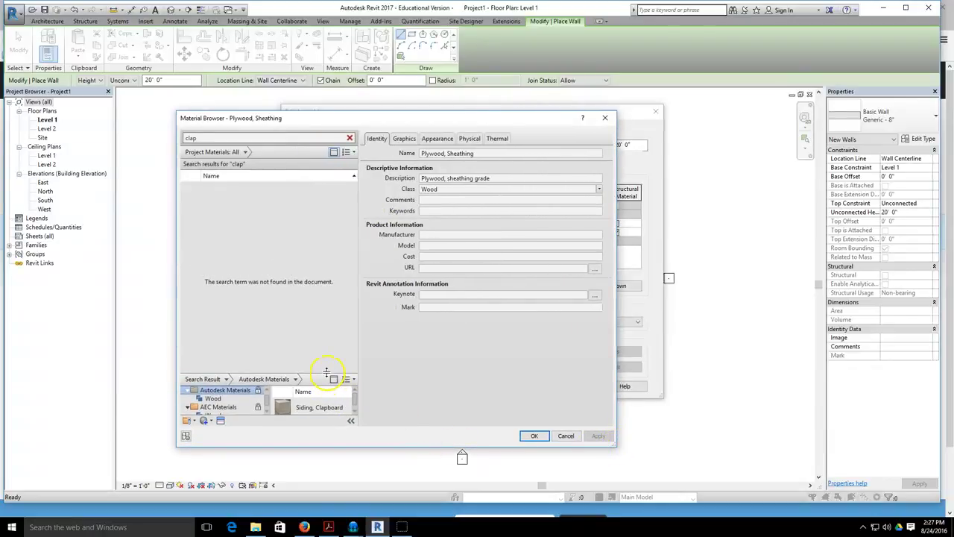
pyautogui.moveTo(326, 370); pyautogui.dragTo(327, 310)
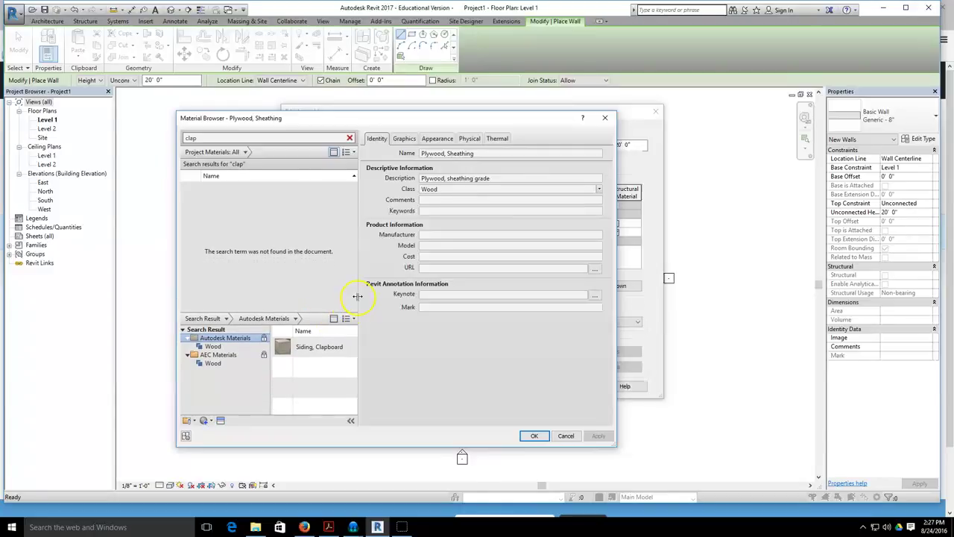
pyautogui.moveTo(179, 294); pyautogui.dragTo(142, 293)
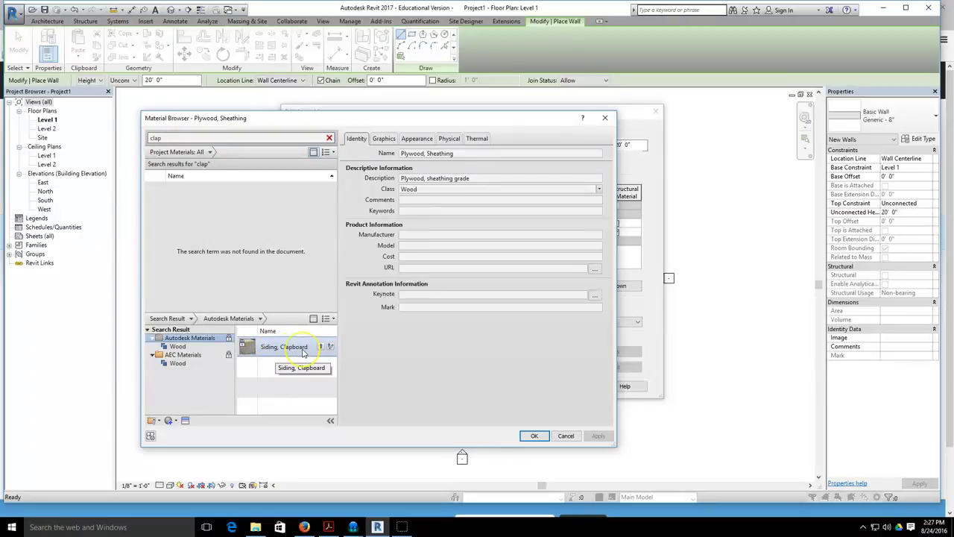
# Step: Add Siding, Clapboard from the Autodesk Materials library to the project and assign it to the outermost layer
pyautogui.click(269, 351)
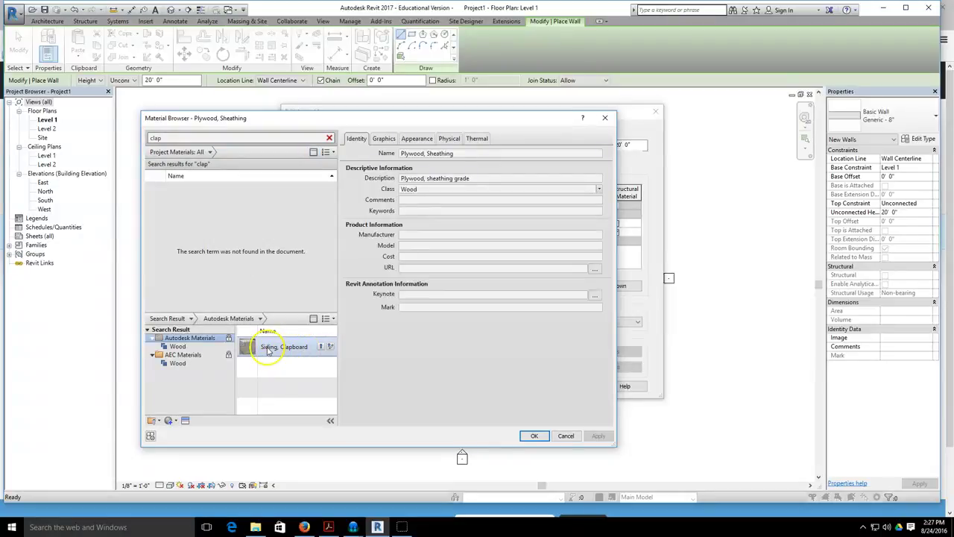
pyautogui.doubleClick(269, 349)
pyautogui.click(197, 198)
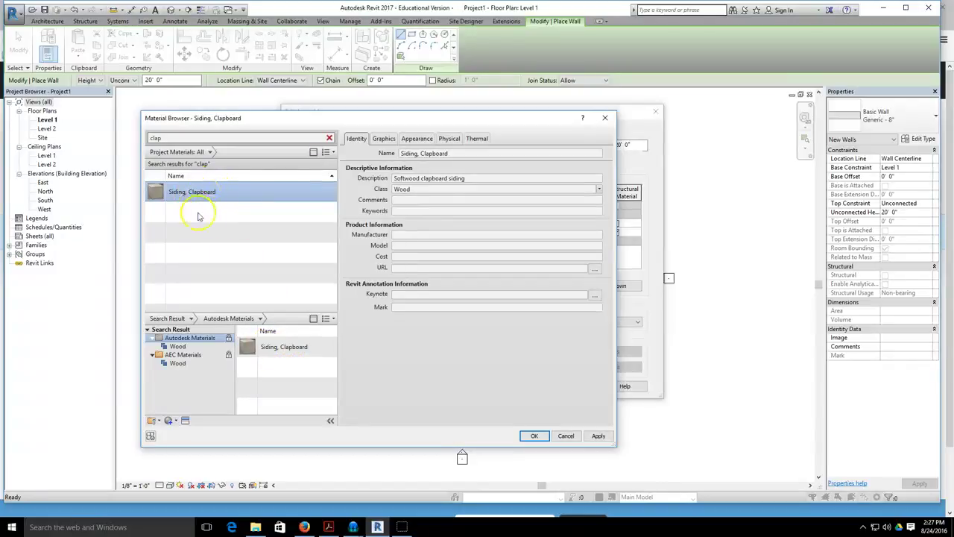
pyautogui.doubleClick(184, 196)
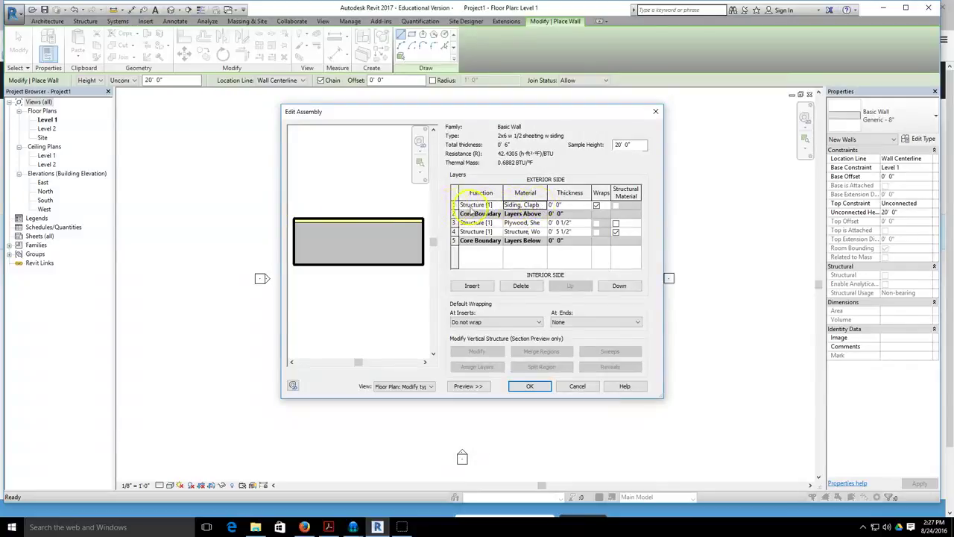
# Step: Set the clapboard siding layer's thickness to 1/2" and accept the wall assembly and type properties
pyautogui.click(559, 205)
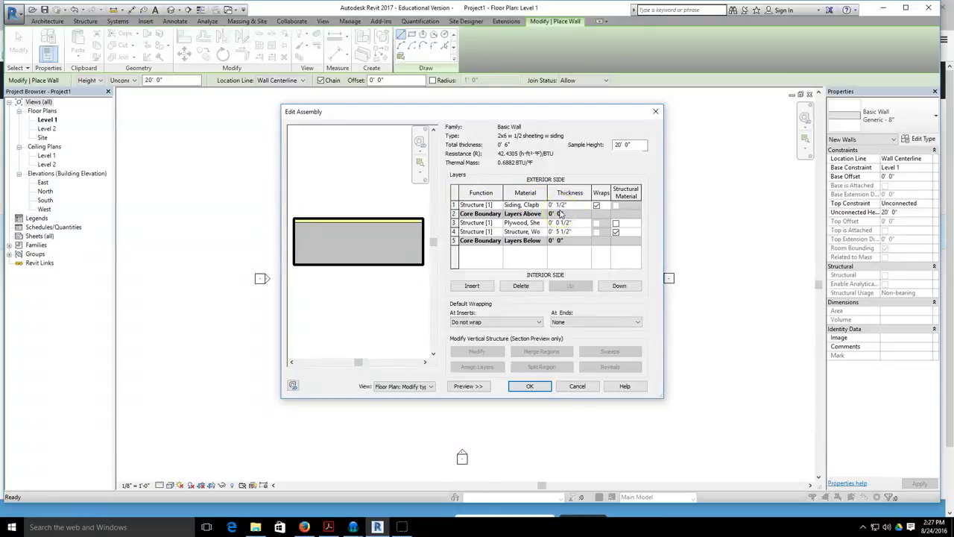
pyautogui.write('1/2')
pyautogui.click(525, 257)
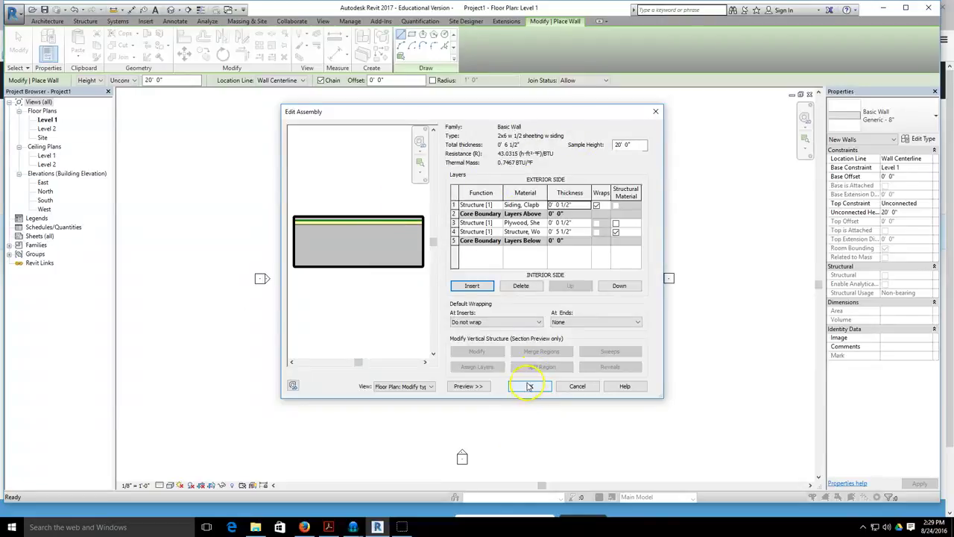
pyautogui.click(529, 385)
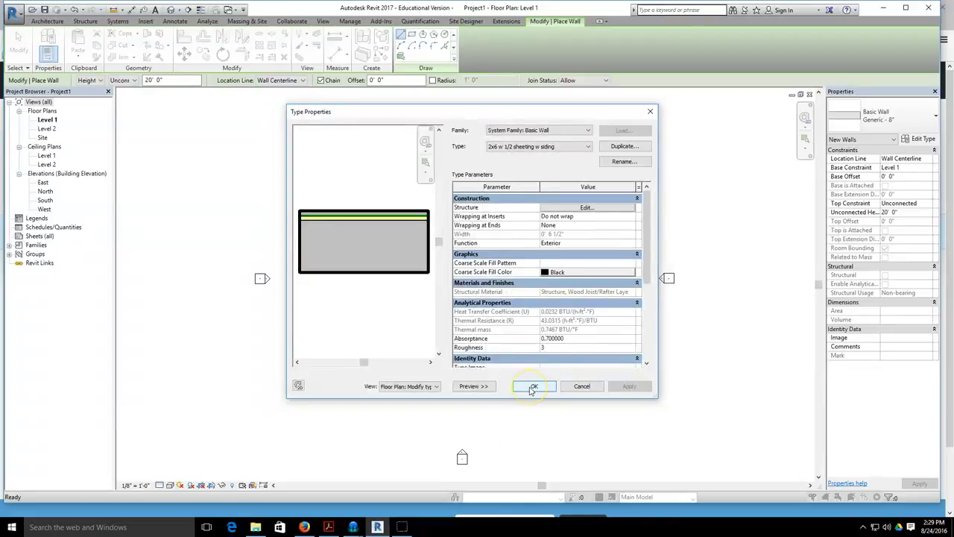
pyautogui.click(531, 387)
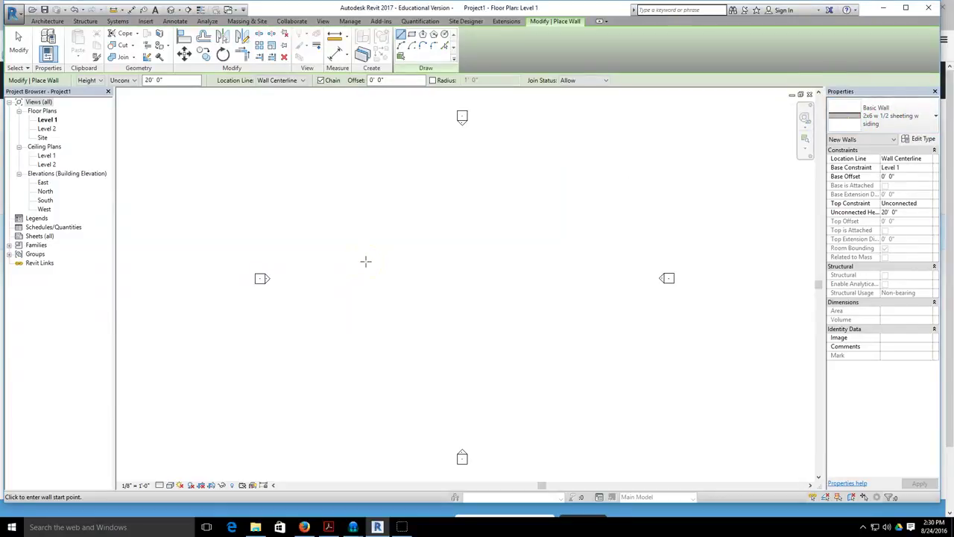
# Step: Set the location line for the new walls to Core Face: Exterior
pyautogui.click(428, 256)
pyautogui.click(902, 208)
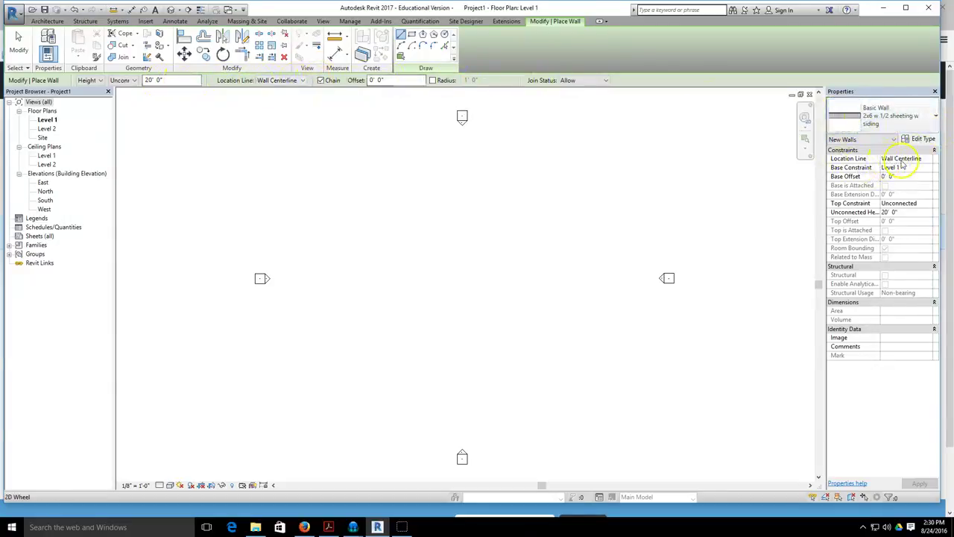
pyautogui.click(303, 81)
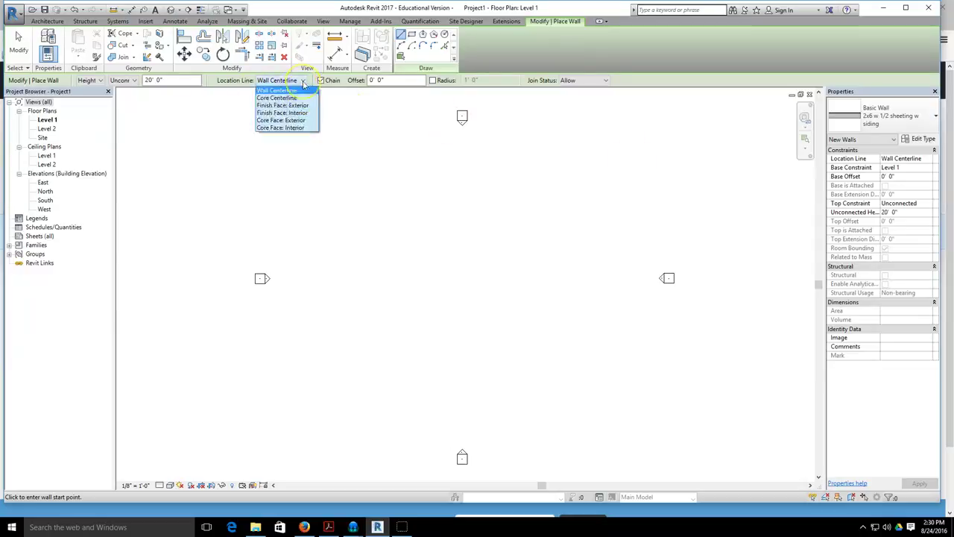
pyautogui.click(303, 123)
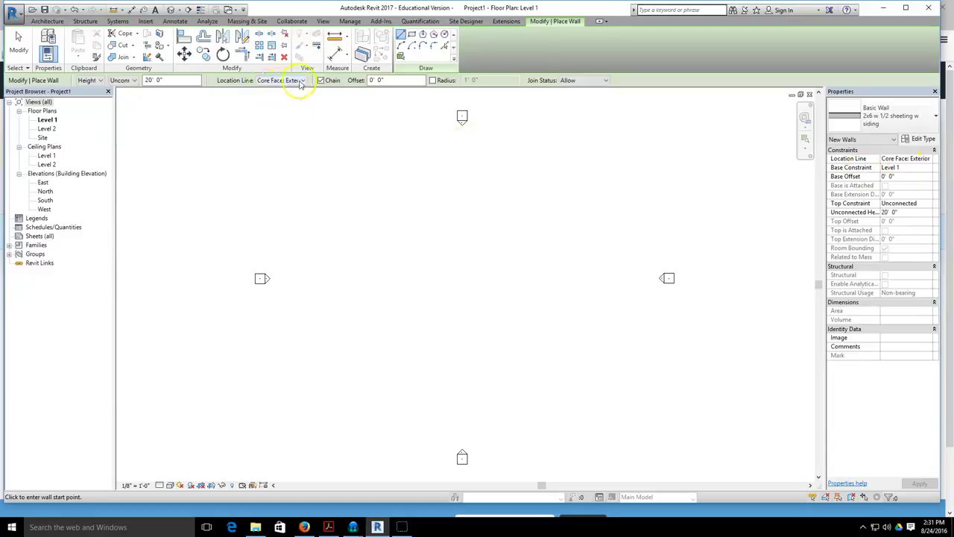
# Step: Draw a horizontal wall 20' 6" long to the right from a point near the middle of the Level 1 plan
pyautogui.click(438, 259)
pyautogui.scroll(4, 460, 258)
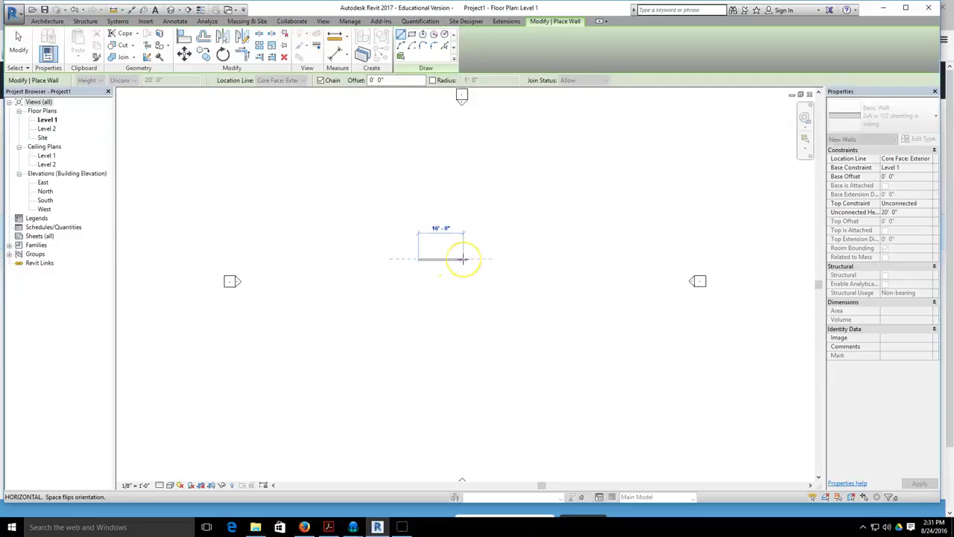
pyautogui.scroll(5, 463, 259)
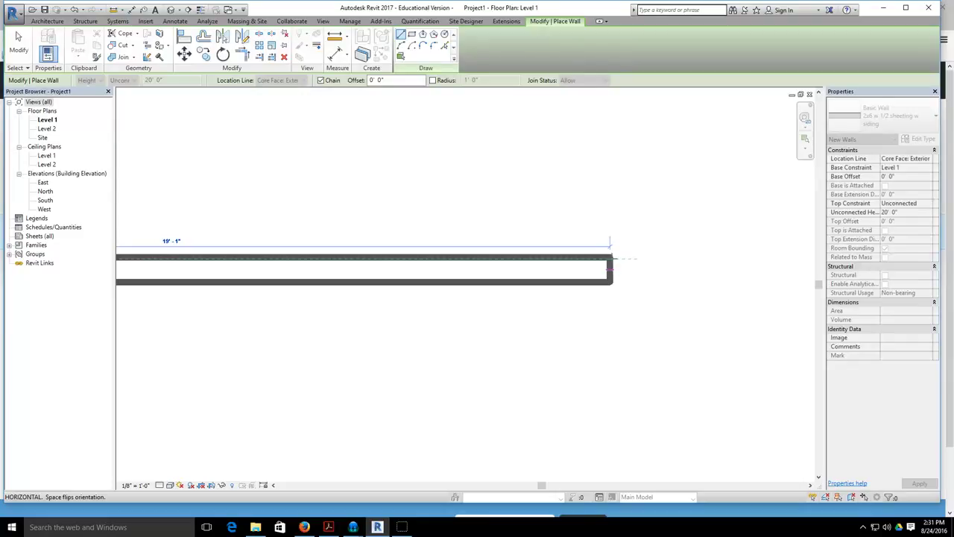
pyautogui.write('20\' 6"')
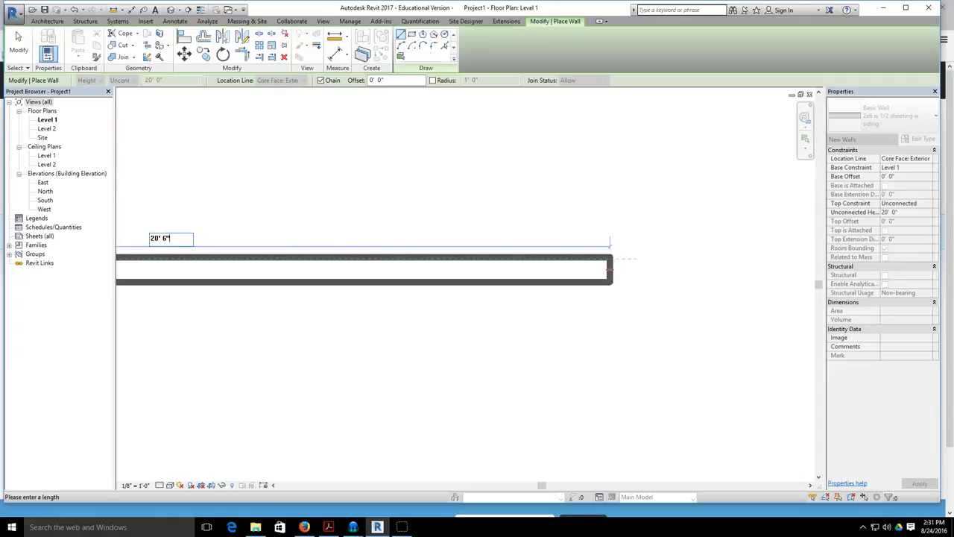
pyautogui.press('Return')
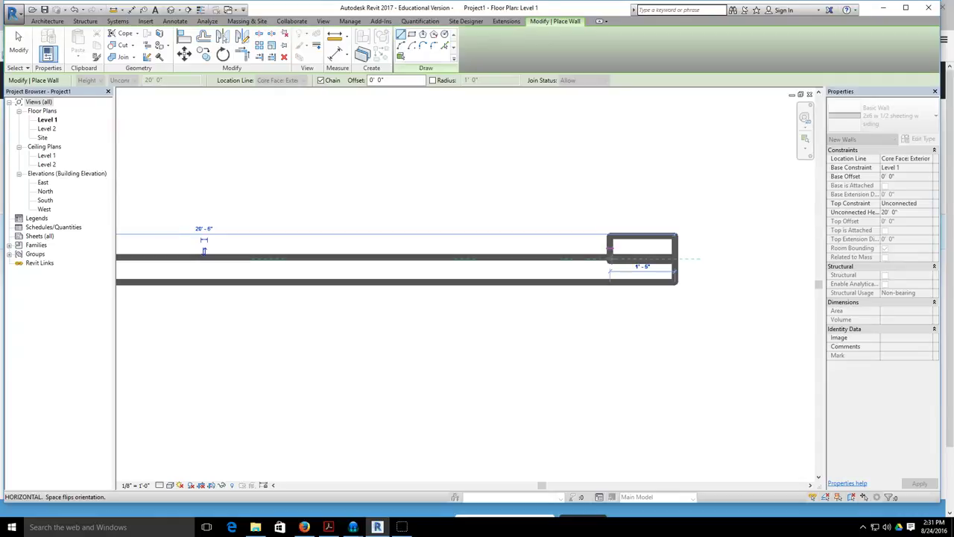
# Step: Continue the wall chain straight down from the first wall's right end with a length of 20' 6"
pyautogui.scroll(-3, 613, 308)
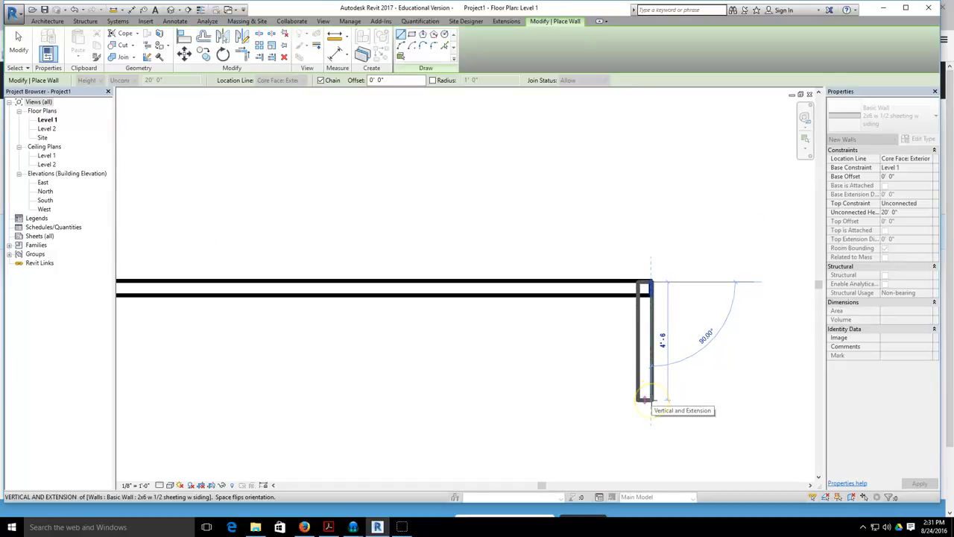
pyautogui.write('2')
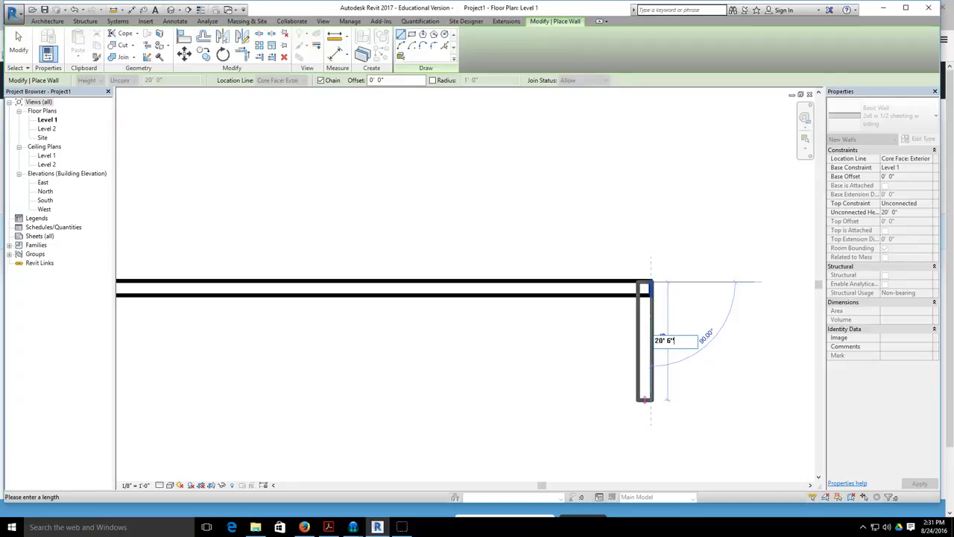
pyautogui.write('0\' 6"')
pyautogui.press('Return')
# Step: Add a 20' 6" horizontal wall running left from the lower end of the vertical wall
pyautogui.scroll(-4, 654, 402)
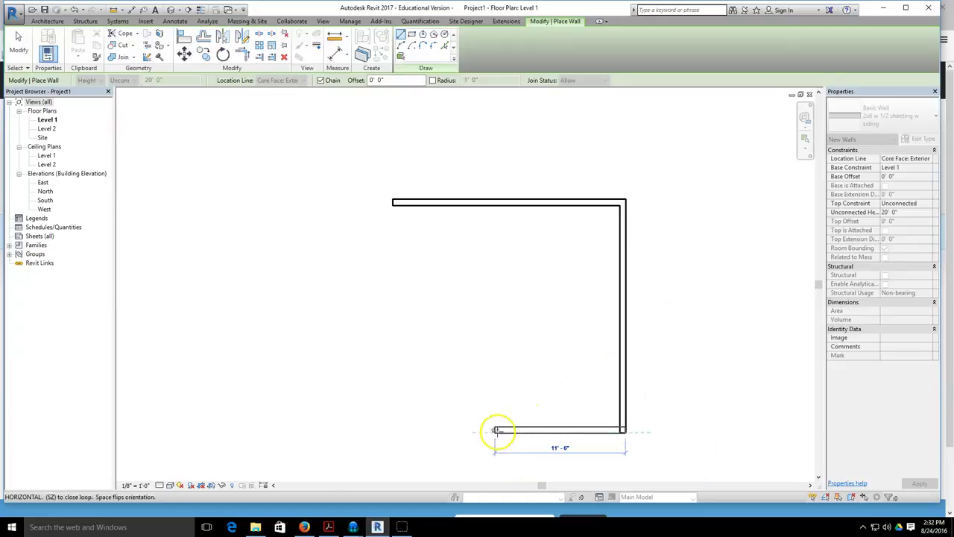
pyautogui.write('20\' 6"')
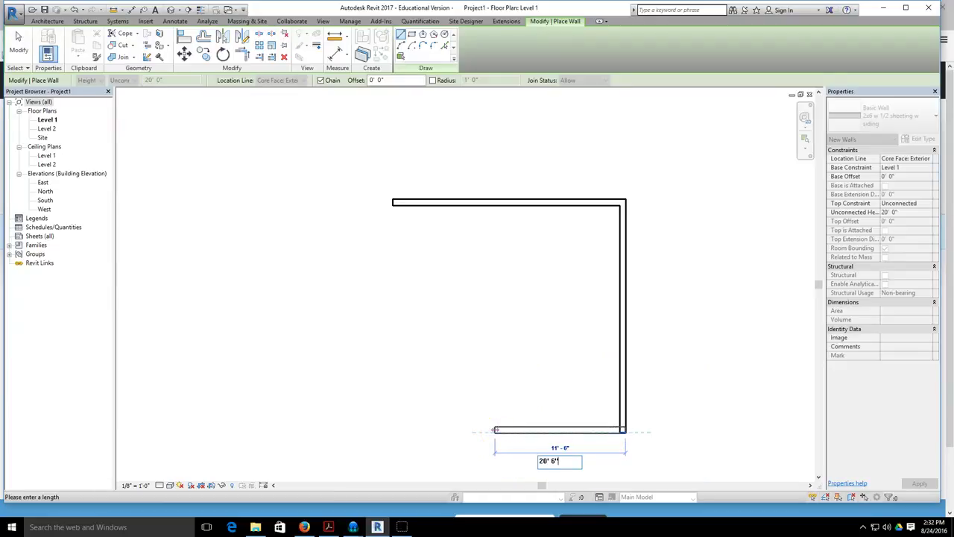
pyautogui.press('Return')
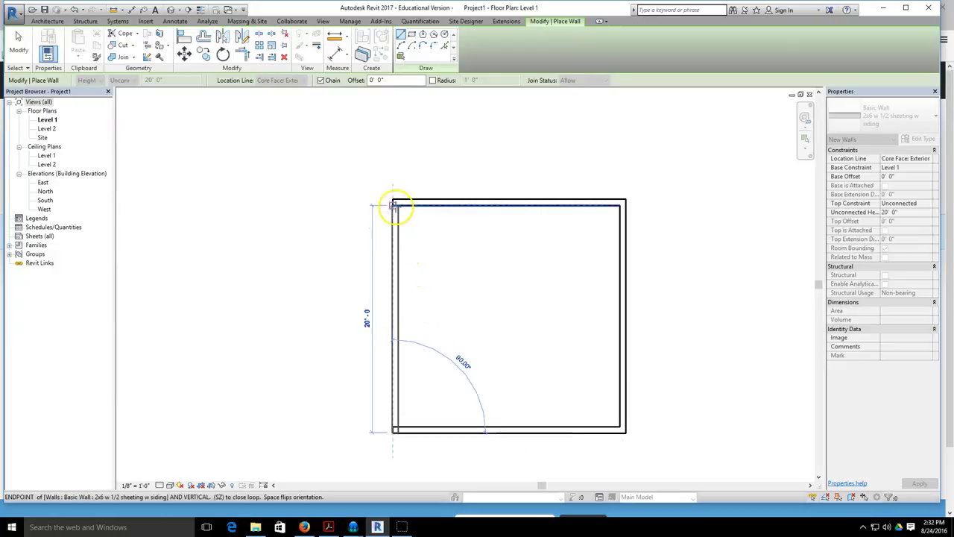
# Step: Close the wall loop at the first wall's starting endpoint and finish placing walls
pyautogui.click(393, 205)
pyautogui.scroll(3, 395, 209)
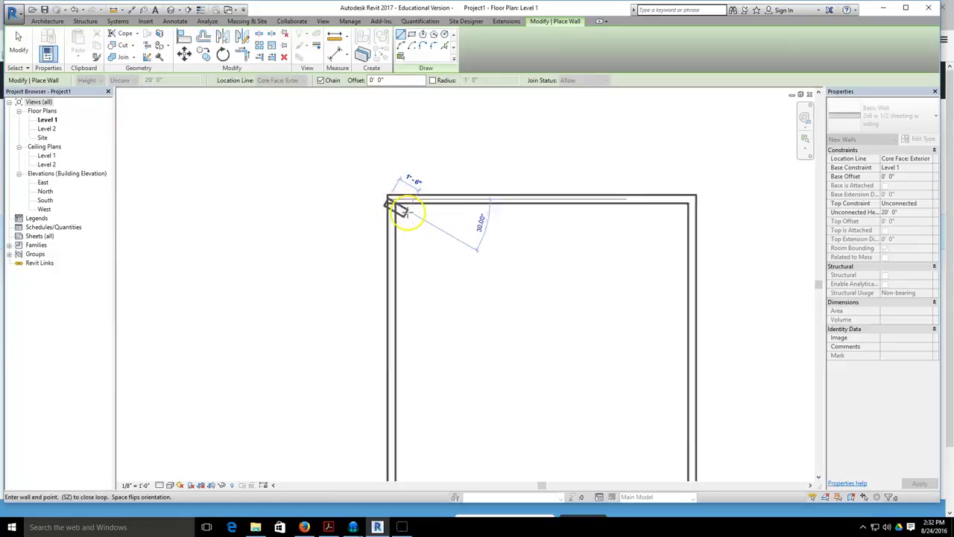
pyautogui.rightClick(380, 201)
pyautogui.click(414, 232)
pyautogui.scroll(-3, 399, 205)
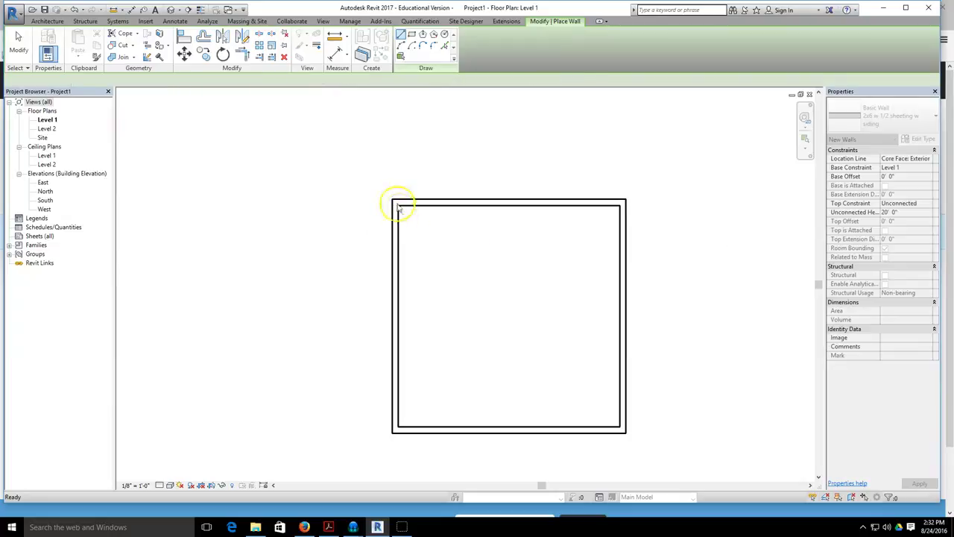
pyautogui.scroll(3, 395, 201)
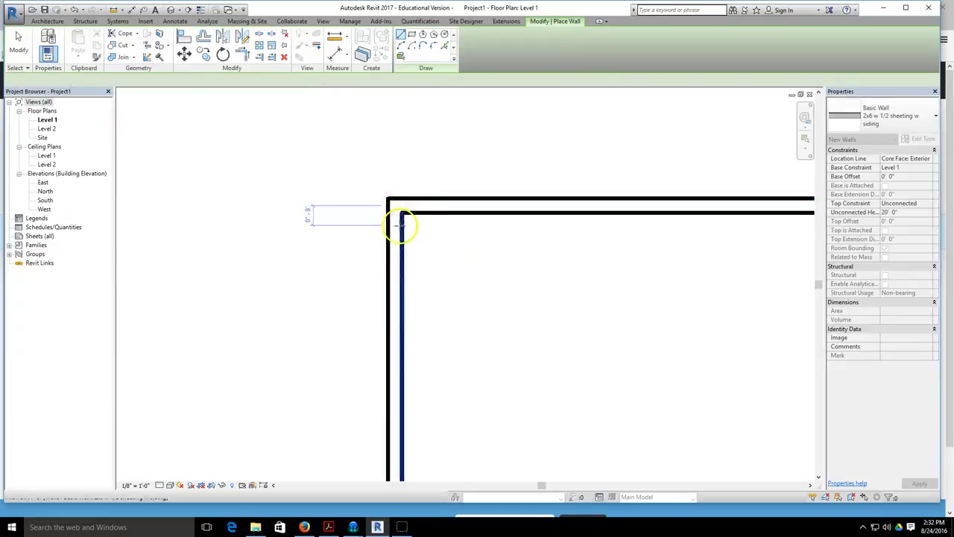
pyautogui.scroll(-3, 450, 151)
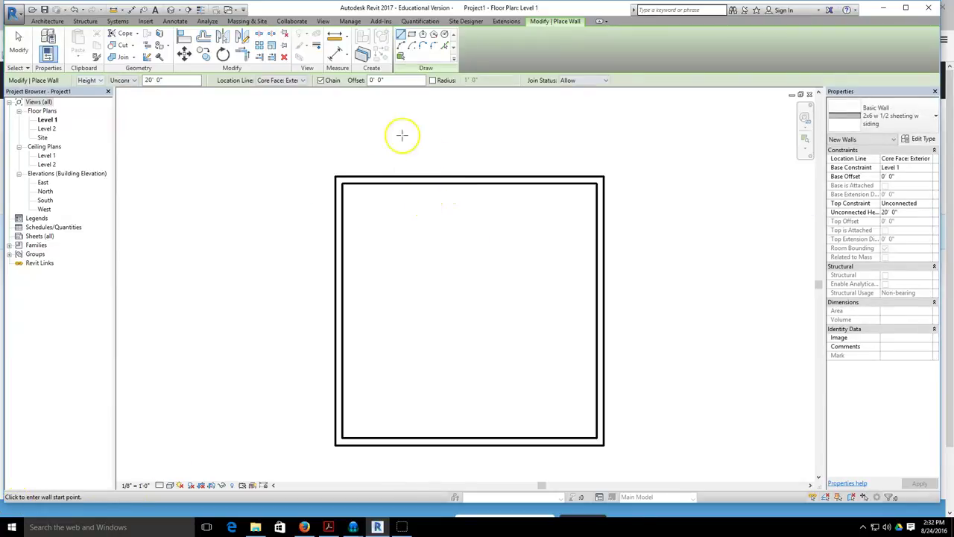
pyautogui.press('Escape')
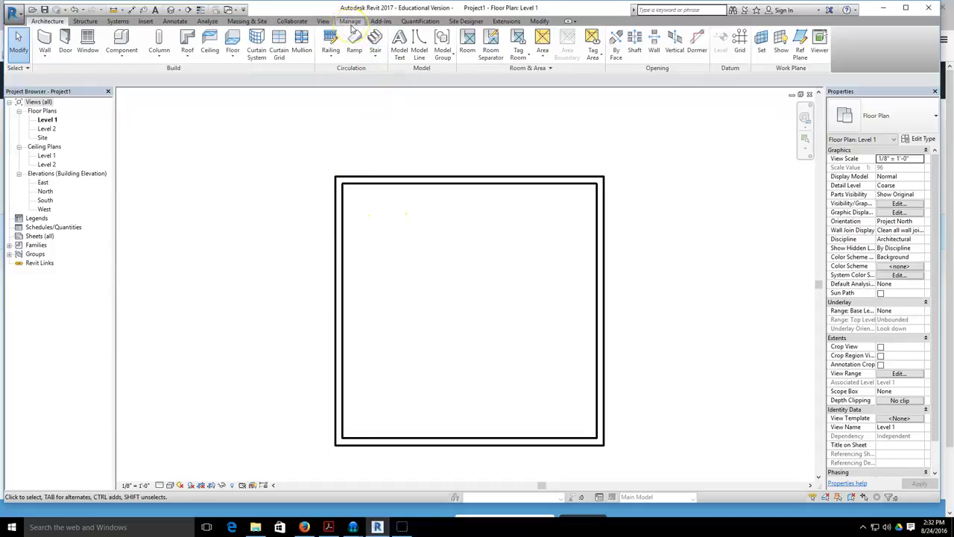
# Step: Set the cut line weight of the Walls category to 1 in Object Styles and apply the change
pyautogui.click(351, 22)
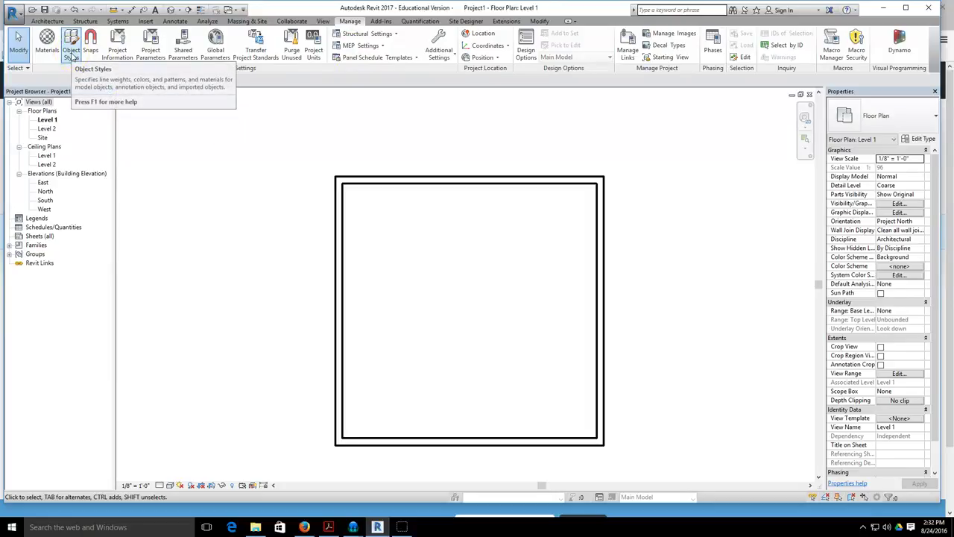
pyautogui.click(71, 54)
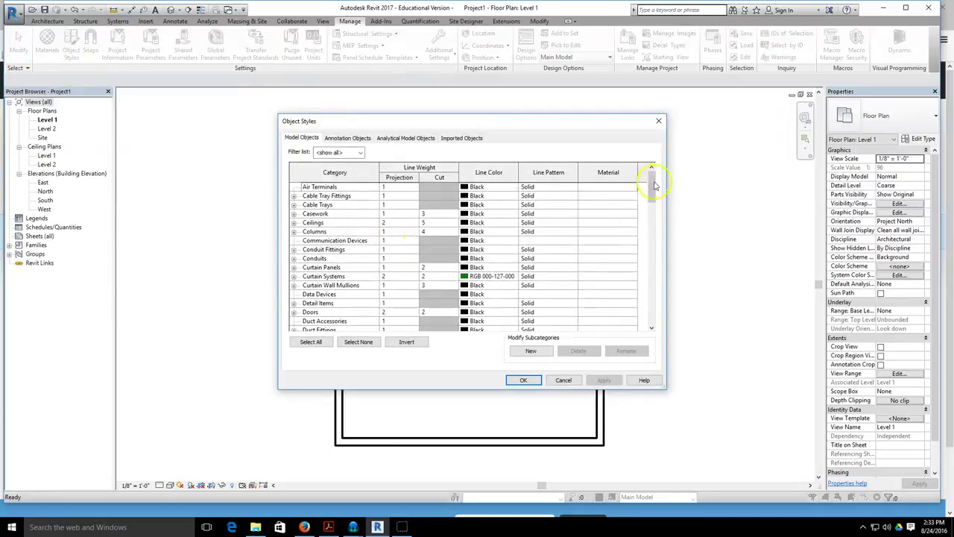
pyautogui.moveTo(651, 188); pyautogui.dragTo(653, 317)
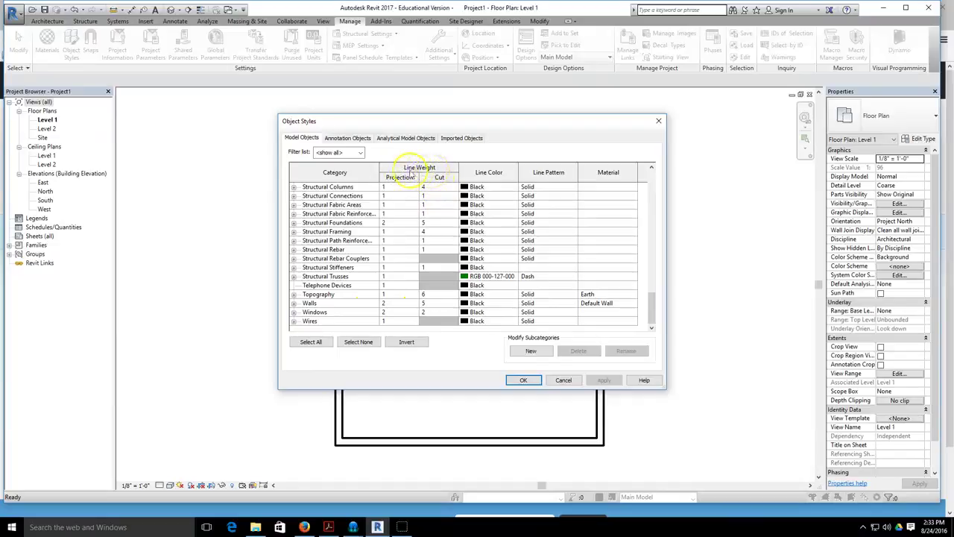
pyautogui.click(426, 303)
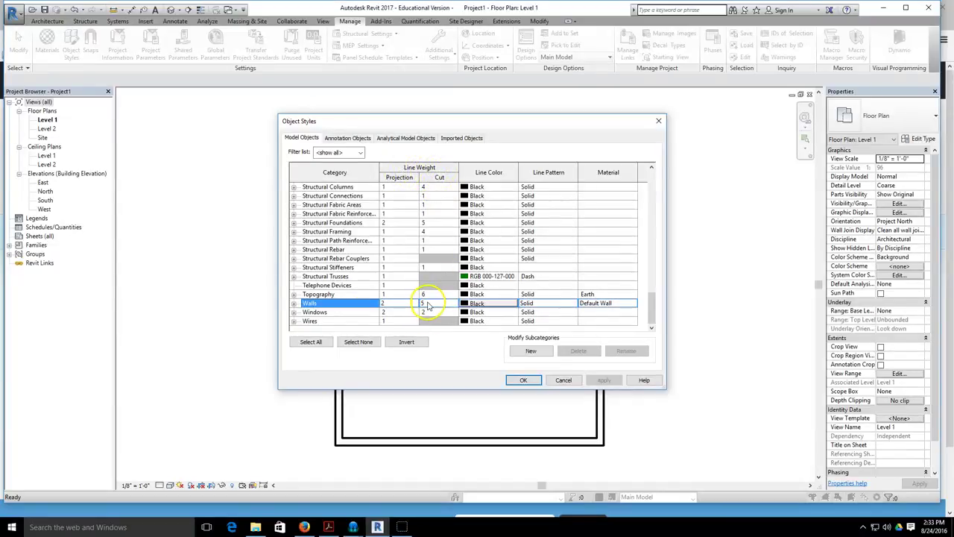
pyautogui.click(419, 304)
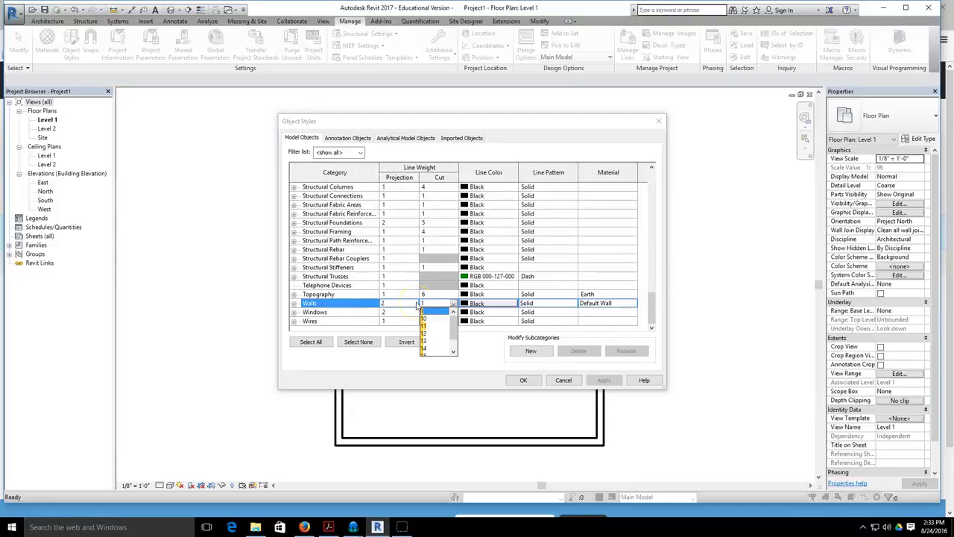
pyautogui.click(423, 310)
pyautogui.click(523, 380)
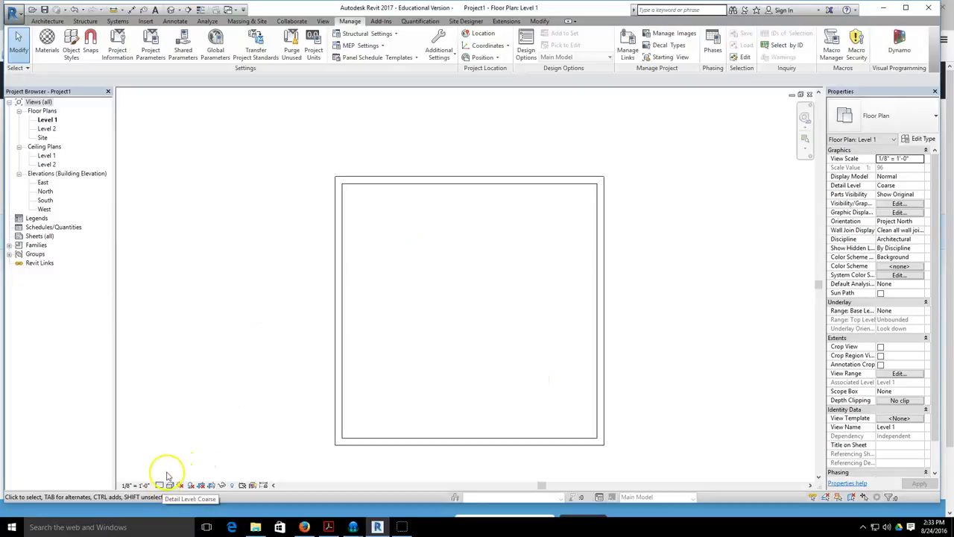
# Step: Set the Level 1 plan's detail level to Fine and inspect the wall layers at the upper-left corner
pyautogui.click(170, 485)
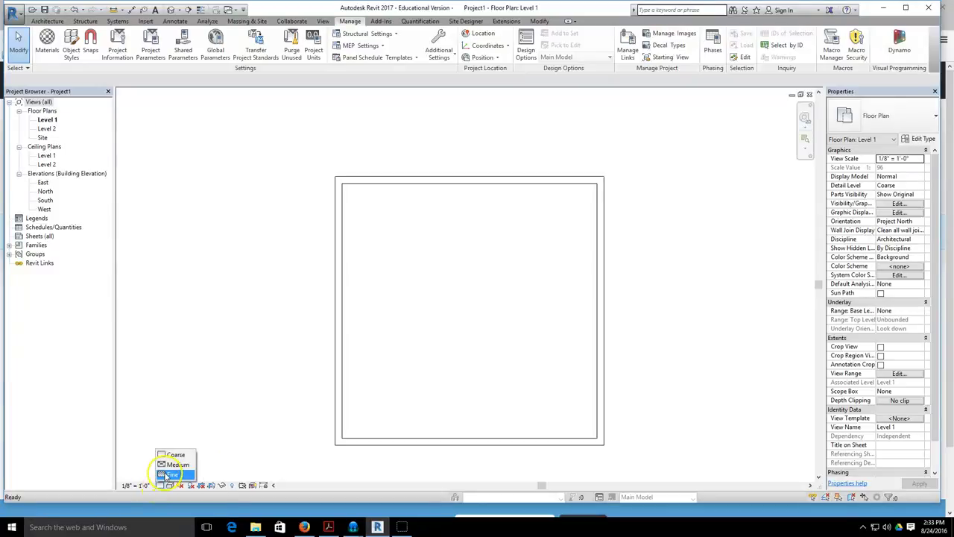
pyautogui.click(170, 474)
pyautogui.scroll(4, 330, 156)
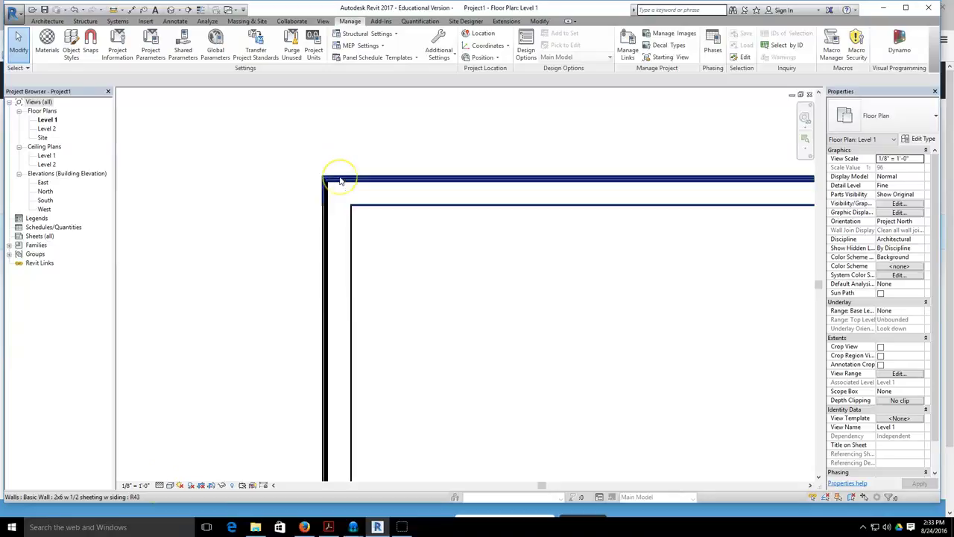
pyautogui.scroll(2, 340, 181)
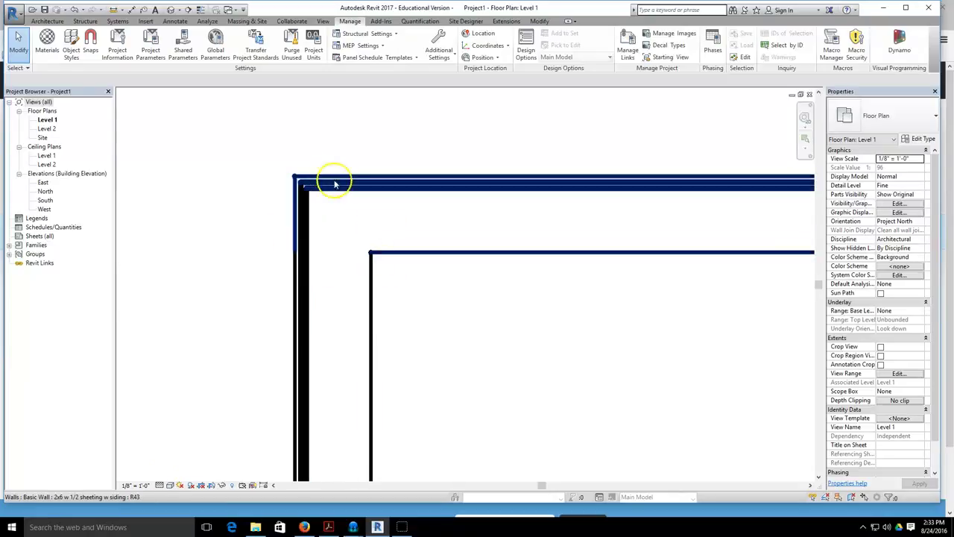